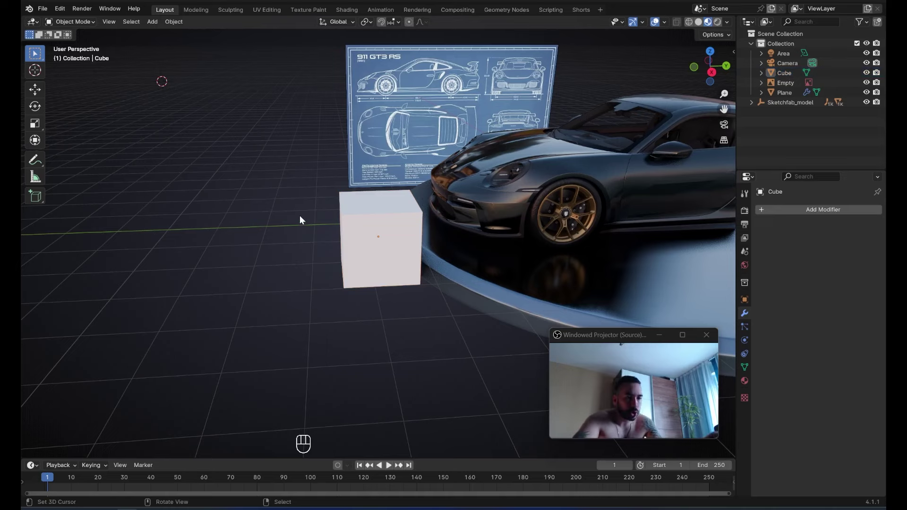
pyautogui.moveTo(348, 238); pyautogui.dragTo(321, 220, button='middle')
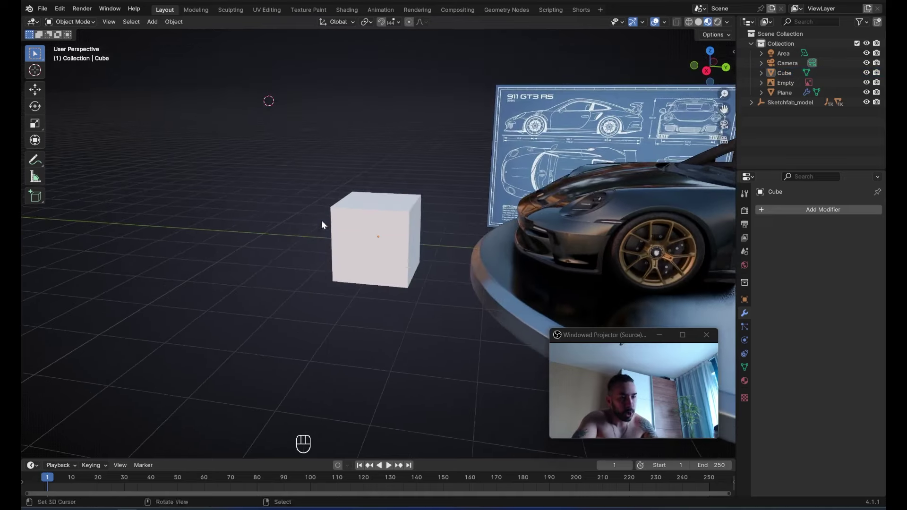
pyautogui.moveTo(262, 205)
pyautogui.mouseDown(button='middle')
pyautogui.moveTo(290, 221)
pyautogui.moveTo(262, 208)
pyautogui.mouseUp(button='middle')
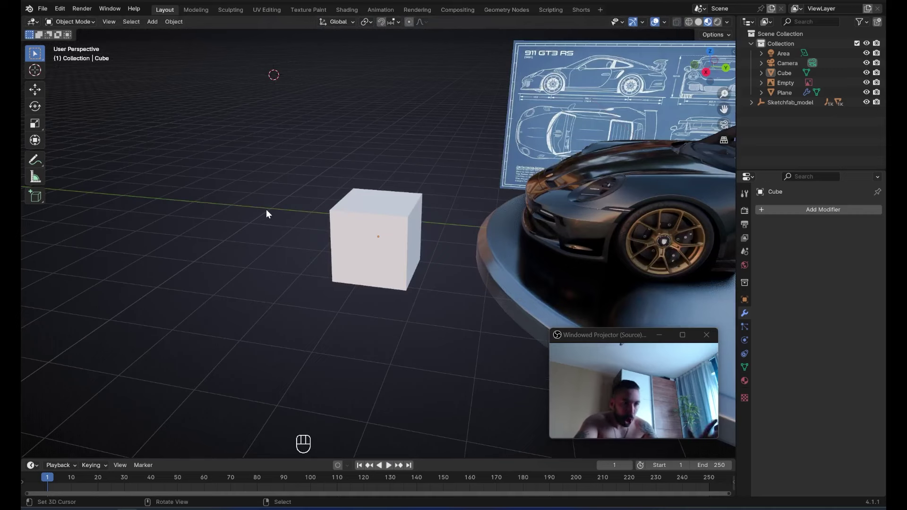
pyautogui.moveTo(299, 252); pyautogui.dragTo(316, 252, button='middle')
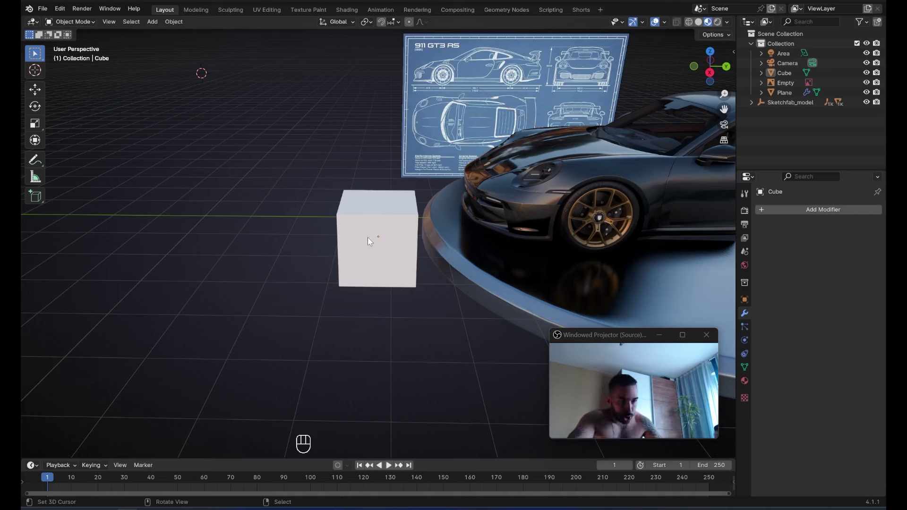
pyautogui.moveTo(395, 260); pyautogui.dragTo(385, 261, button='middle')
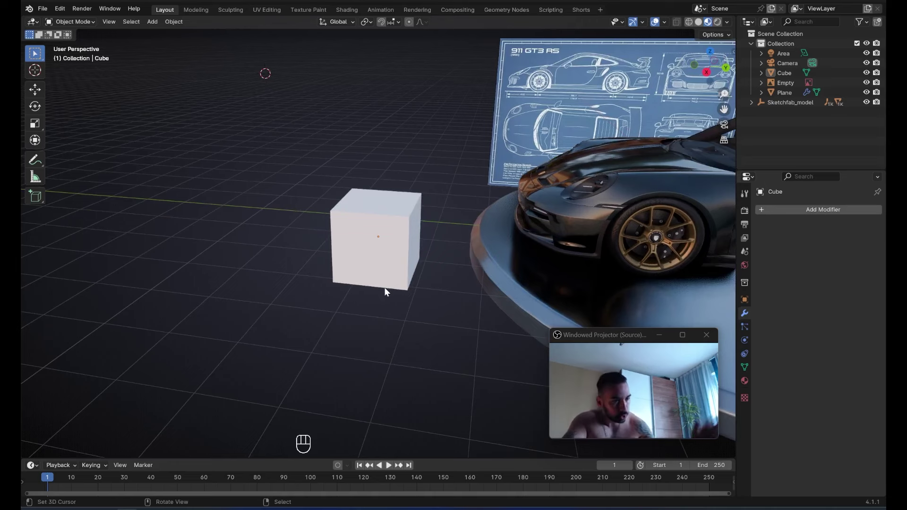
pyautogui.moveTo(356, 274); pyautogui.dragTo(362, 267, button='middle')
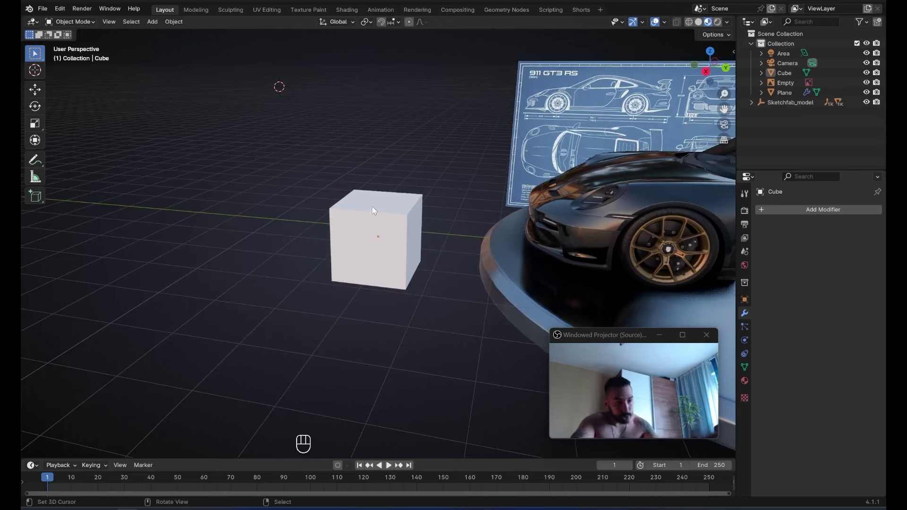
pyautogui.moveTo(430, 250); pyautogui.dragTo(463, 285, button='middle')
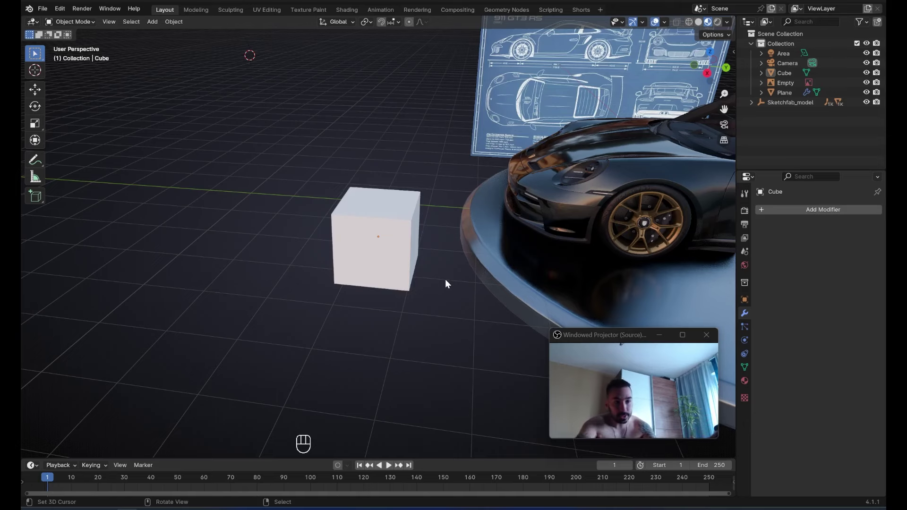
pyautogui.moveTo(367, 265)
pyautogui.mouseDown(button='middle')
pyautogui.moveTo(350, 285)
pyautogui.moveTo(367, 272)
pyautogui.mouseUp(button='middle')
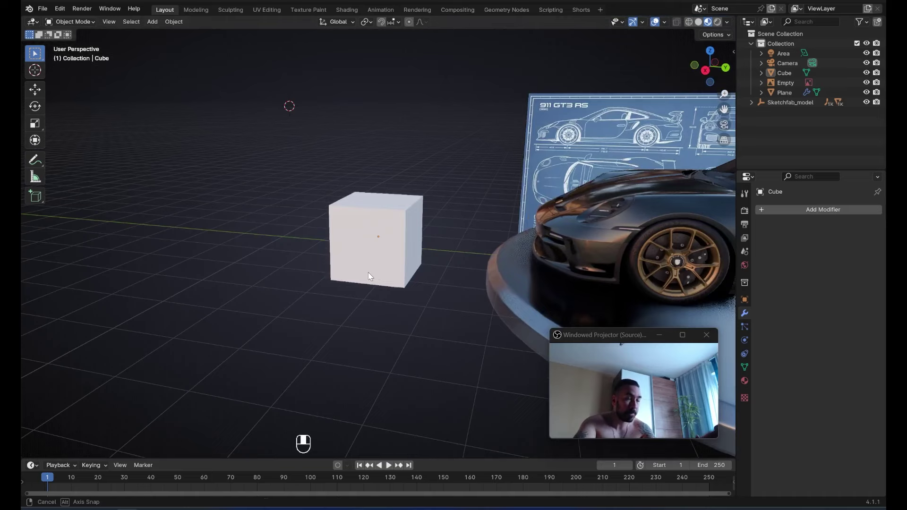
# Give the cube a new material with a near-black base color of value 0.021 and a roughness of 0.089.
pyautogui.click(411, 246)
pyautogui.keyDown('shift'); pyautogui.moveTo(412, 246); pyautogui.dragTo(348, 258, button='middle'); pyautogui.keyUp('shift')
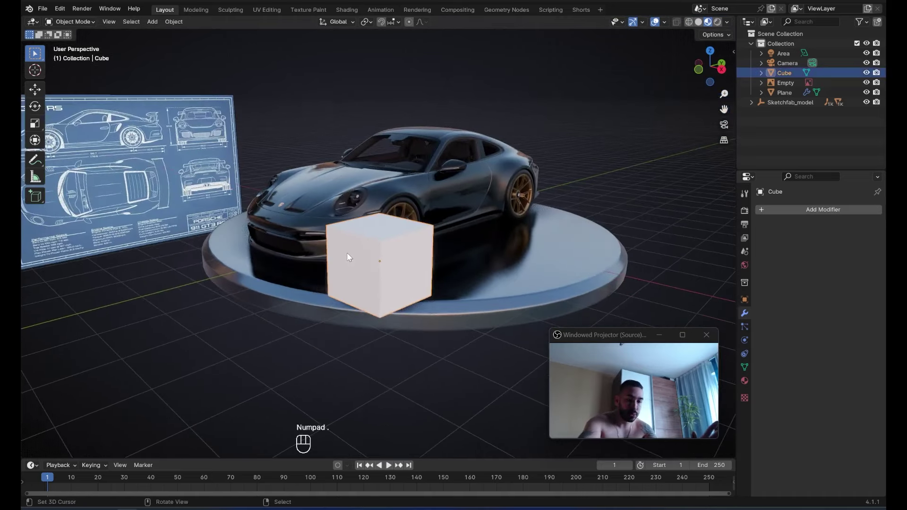
pyautogui.press('KP_Decimal')
pyautogui.scroll(-7, 346, 249)
pyautogui.moveTo(397, 290); pyautogui.dragTo(375, 300, button='middle')
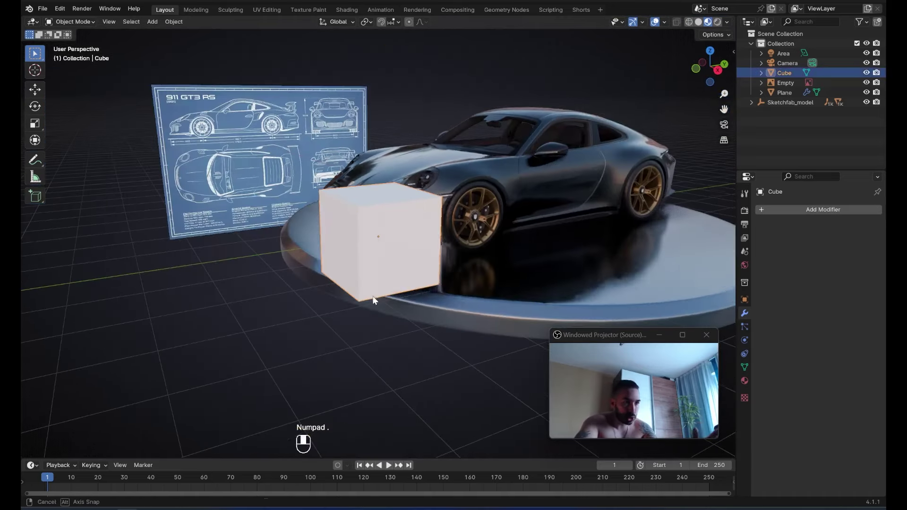
pyautogui.click(745, 380)
pyautogui.click(815, 250)
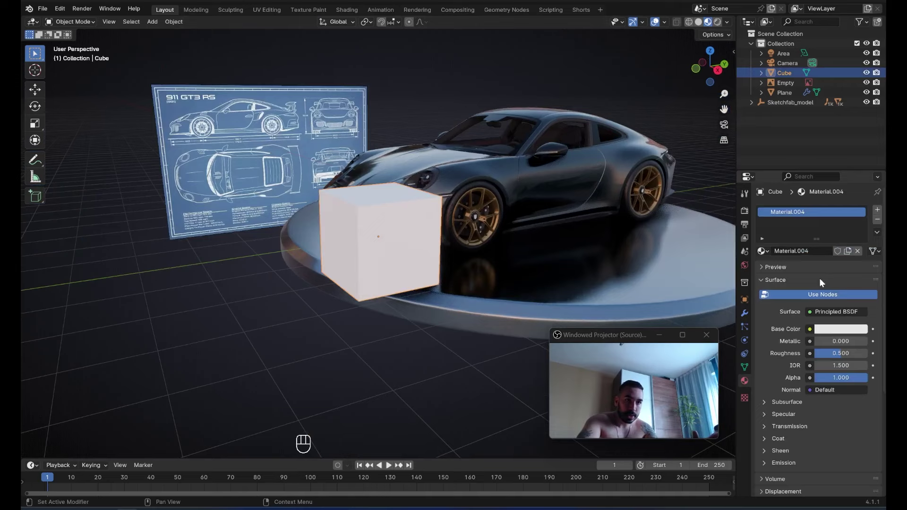
pyautogui.click(840, 329)
pyautogui.moveTo(857, 233); pyautogui.dragTo(859, 246)
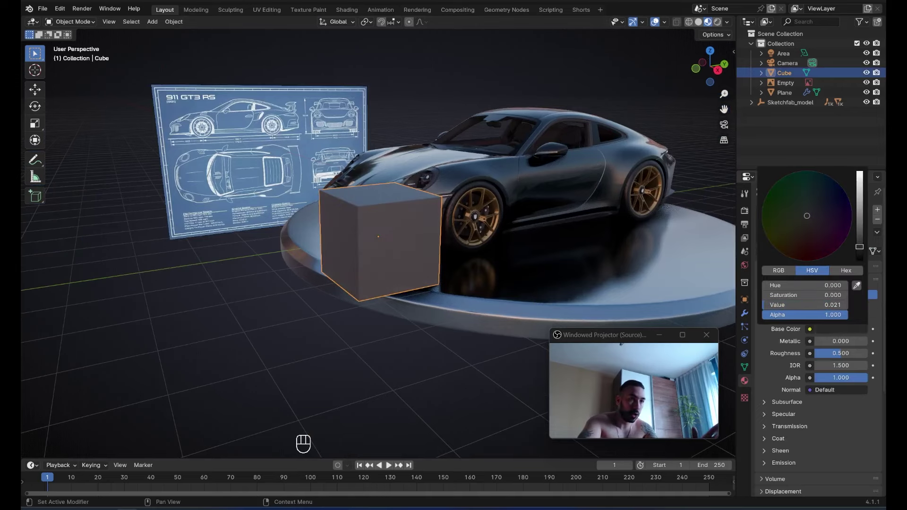
pyautogui.moveTo(842, 353); pyautogui.dragTo(822, 349)
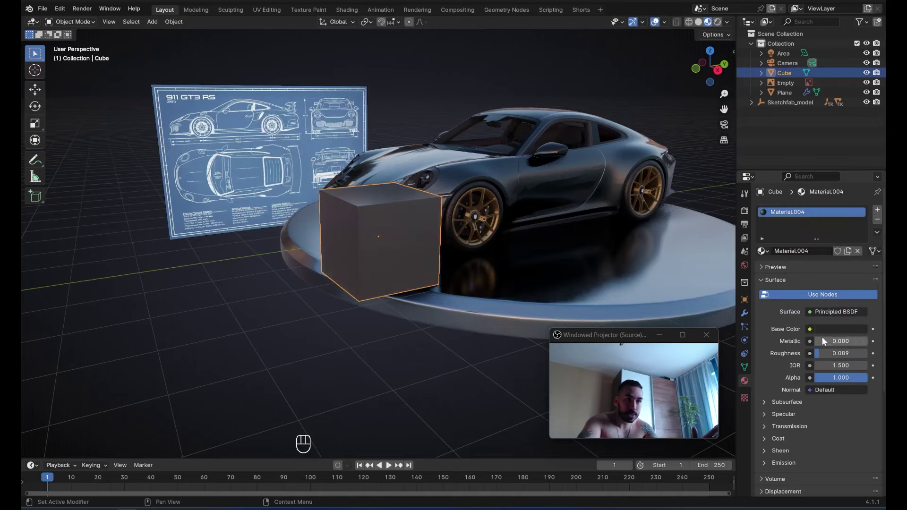
# Tint the base color of the cube's material to a very dark blue.
pyautogui.moveTo(498, 255); pyautogui.dragTo(471, 261, button='middle')
pyautogui.scroll(2, 401, 253)
pyautogui.moveTo(395, 251); pyautogui.dragTo(464, 229, button='middle')
pyautogui.scroll(2, 383, 255)
pyautogui.scroll(-2, 383, 257)
pyautogui.scroll(2, 464, 229)
pyautogui.click(844, 328)
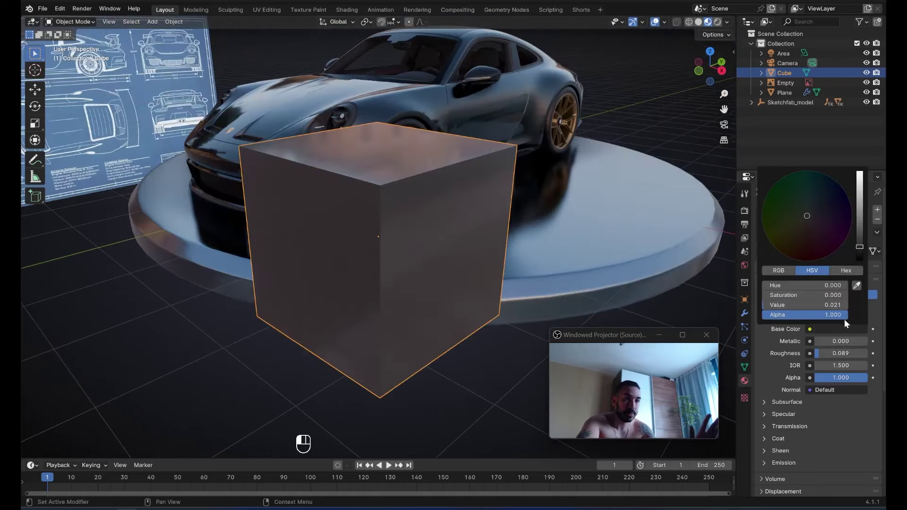
pyautogui.click(859, 251)
pyautogui.moveTo(806, 215); pyautogui.dragTo(817, 199)
# Add a Subdivision Surface modifier at level 2 to the cube.
pyautogui.moveTo(451, 216); pyautogui.dragTo(312, 225, button='middle')
pyautogui.scroll(-3, 385, 198)
pyautogui.press('Tab')
pyautogui.press('Tab')
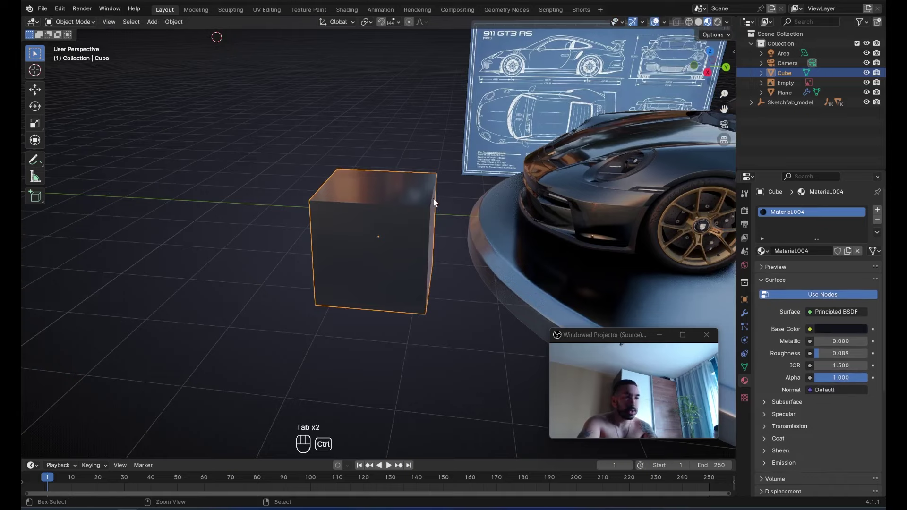
pyautogui.hotkey('ctrl', '3')
pyautogui.hotkey('ctrl', '2')
# Subdivide the cube's mesh twice so each face carries a four-by-four grid.
pyautogui.moveTo(424, 207); pyautogui.dragTo(396, 221, button='middle')
pyautogui.scroll(2, 446, 201)
pyautogui.press('Tab')
pyautogui.press('w')
pyautogui.click(449, 198)
pyautogui.press('w')
pyautogui.click(427, 193)
pyautogui.press('Tab')
pyautogui.press('Tab')
pyautogui.press('Tab')
# Compare the smoothed upper corners of the cube with its control cage in right orthographic view.
pyautogui.press('KP_3')
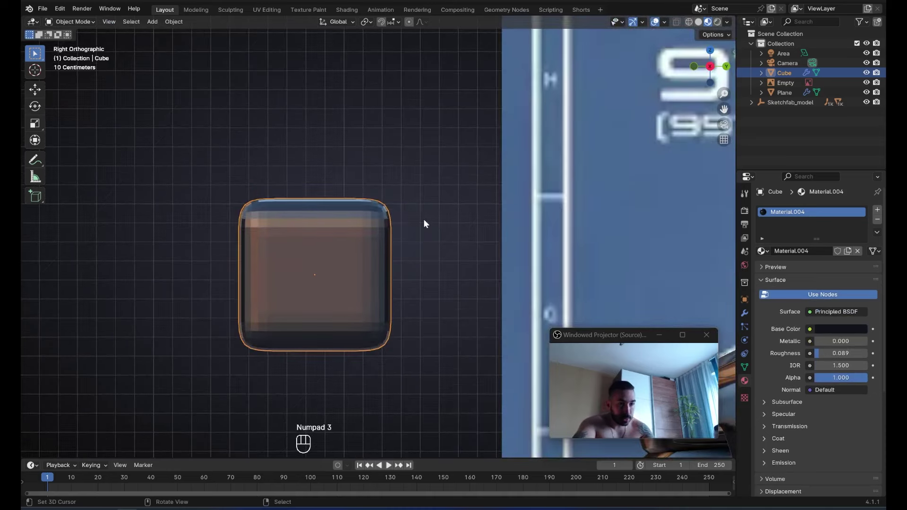
pyautogui.scroll(2, 444, 214)
pyautogui.scroll(1, 443, 214)
pyautogui.keyDown('shift'); pyautogui.moveTo(361, 198); pyautogui.dragTo(381, 222, button='middle'); pyautogui.keyUp('shift')
pyautogui.press('Tab')
pyautogui.scroll(1, 381, 222)
pyautogui.scroll(-2, 346, 219)
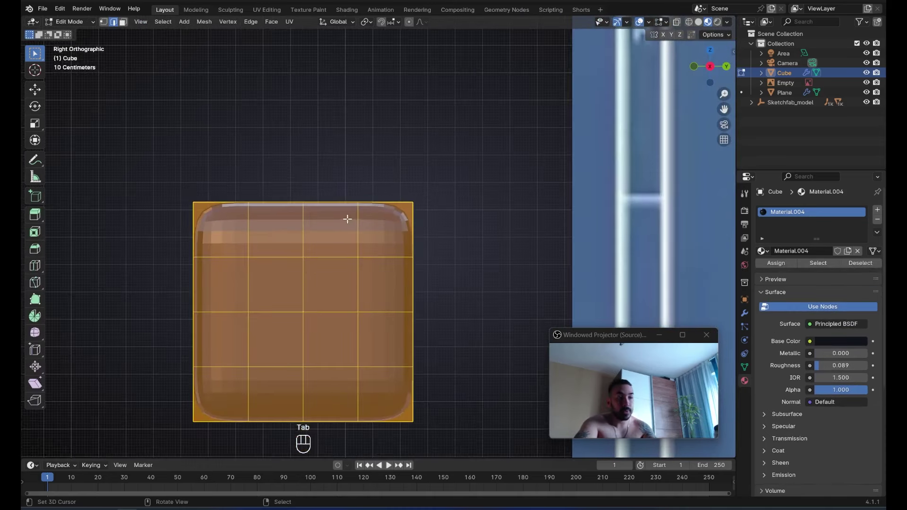
pyautogui.scroll(1, 346, 218)
pyautogui.scroll(3, 203, 250)
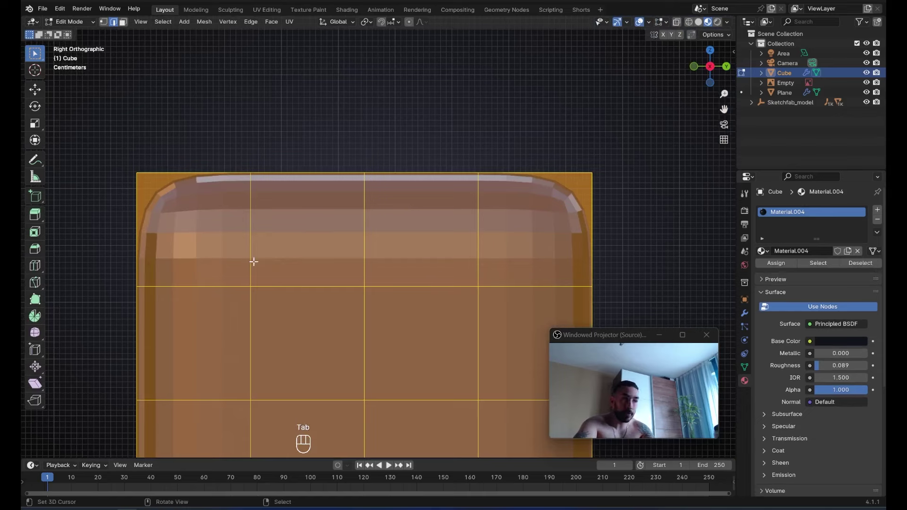
pyautogui.scroll(2, 330, 203)
pyautogui.press('Tab')
pyautogui.moveTo(522, 217)
pyautogui.keyDown('shift'); pyautogui.mouseDown(button='middle')
pyautogui.moveTo(330, 203)
pyautogui.moveTo(378, 209)
pyautogui.mouseUp(button='middle'); pyautogui.keyUp('shift')
pyautogui.scroll(-1, 330, 201)
pyautogui.press('Tab')
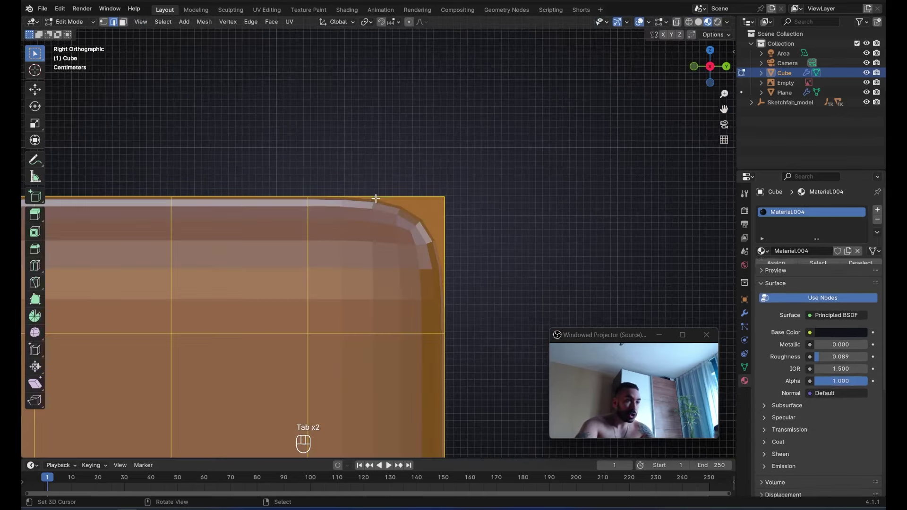
# Examine in wireframe how the vertices at the upper corner and their neighbouring edges shape the rounded outline.
pyautogui.press('z')
pyautogui.press('Tab')
pyautogui.press('Tab')
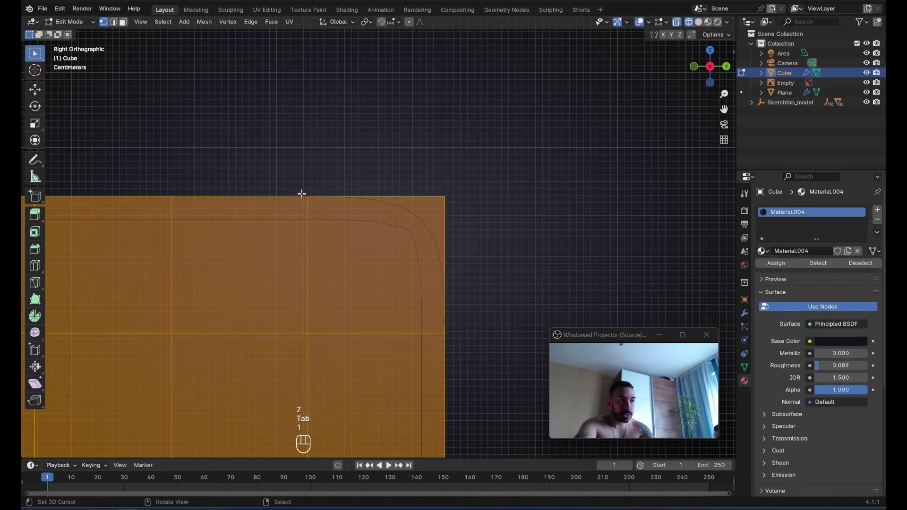
pyautogui.press('1')
pyautogui.press('a')
pyautogui.moveTo(420, 180); pyautogui.dragTo(483, 217)
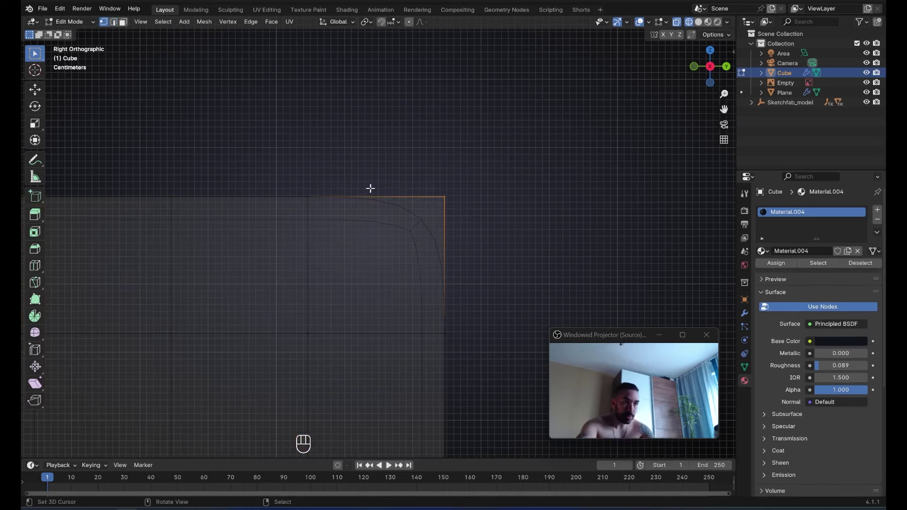
pyautogui.press('a')
pyautogui.press('a')
pyautogui.press('b')
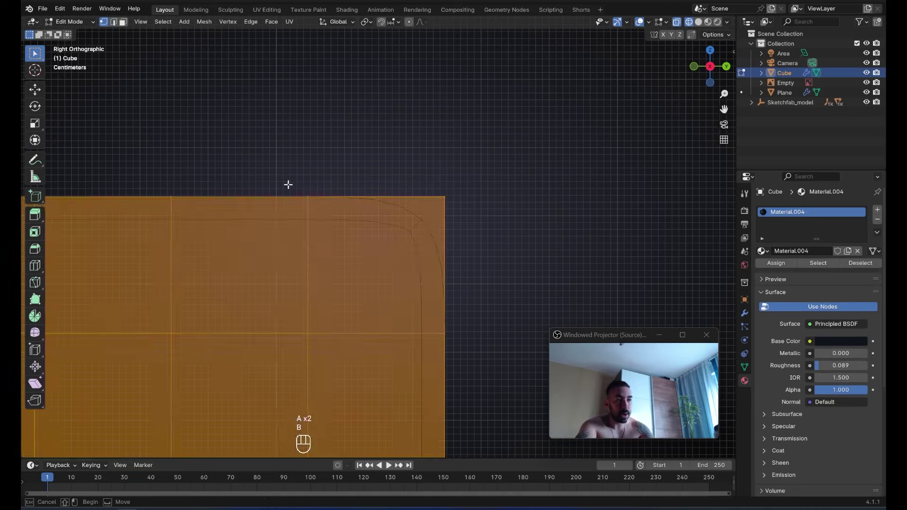
pyautogui.press('a')
pyautogui.press('b')
pyautogui.moveTo(287, 184); pyautogui.dragTo(468, 359)
pyautogui.press('b')
pyautogui.press('1')
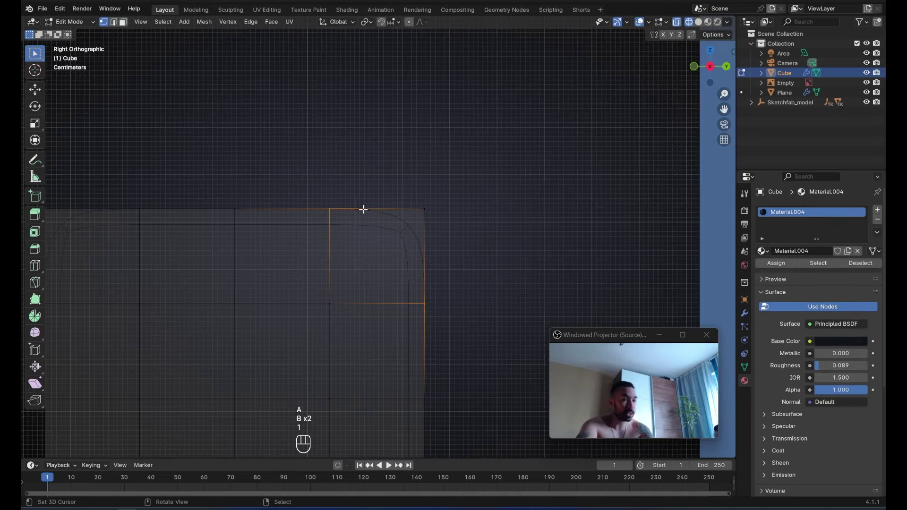
pyautogui.press('a')
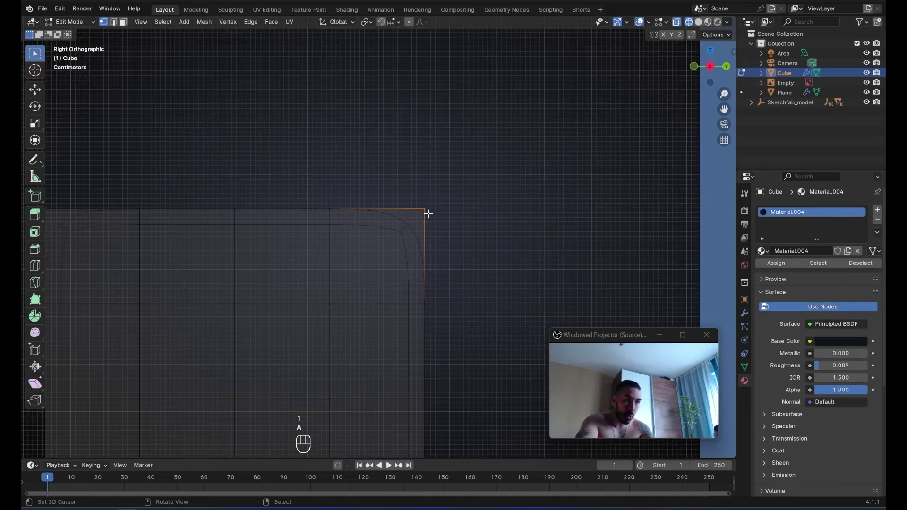
pyautogui.press('Tab')
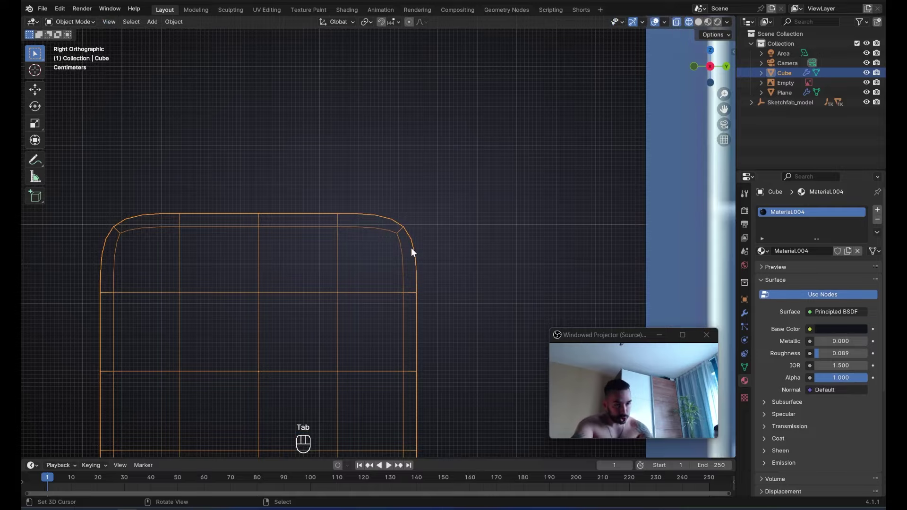
# Select an outer border edge loop along the top of the cube in edge mode with solid shading.
pyautogui.moveTo(410, 248); pyautogui.dragTo(427, 264, button='middle')
pyautogui.press('z')
pyautogui.scroll(4, 356, 279)
pyautogui.press('Tab')
pyautogui.press('2')
pyautogui.scroll(-3, 350, 288)
pyautogui.scroll(3, 354, 288)
pyautogui.keyDown('alt'); pyautogui.keyDown('shift'); pyautogui.rightClick(394, 224); pyautogui.keyUp('shift'); pyautogui.keyUp('alt')
pyautogui.keyDown('alt'); pyautogui.keyDown('shift'); pyautogui.rightClick(403, 259); pyautogui.keyUp('shift'); pyautogui.keyUp('alt')
pyautogui.keyDown('alt'); pyautogui.keyDown('shift'); pyautogui.rightClick(495, 197); pyautogui.keyUp('shift'); pyautogui.keyUp('alt')
# Extend the selection to all outer edges of the cube that have similar face angles.
pyautogui.hotkey('shift', 'g')
pyautogui.click(329, 249)
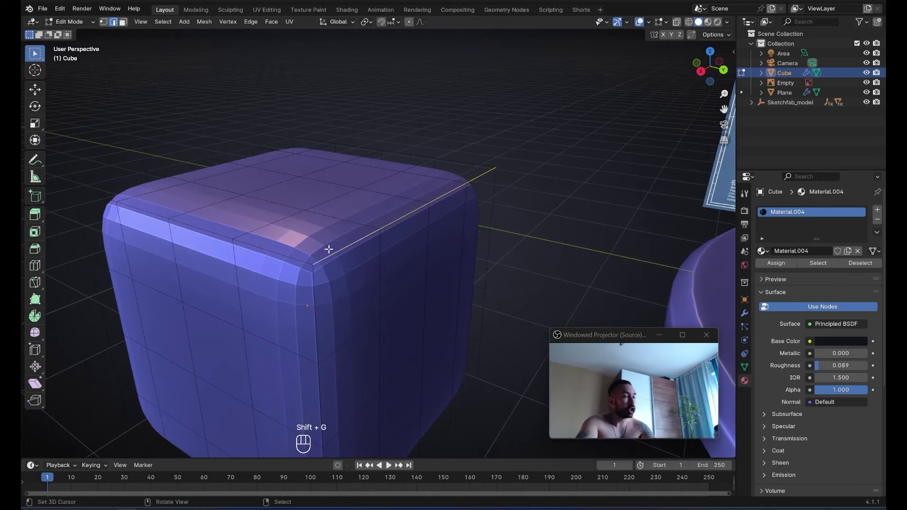
pyautogui.hotkey('shift', 'g')
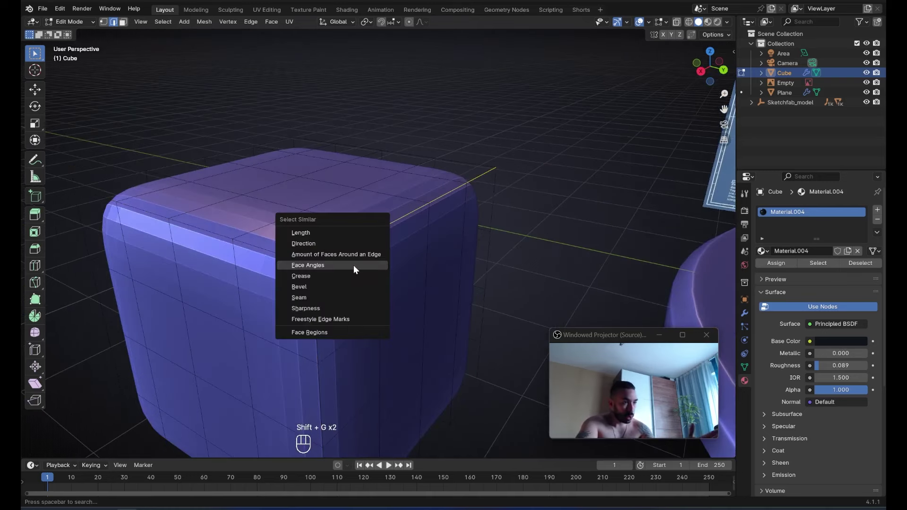
pyautogui.click(353, 265)
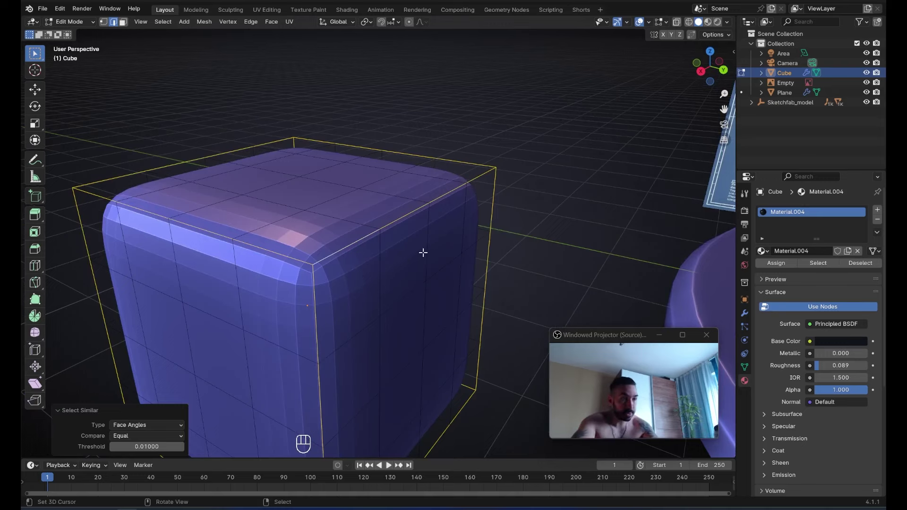
# Set the mean crease of the cube's selected outer edges to 1.00 and return to object mode.
pyautogui.moveTo(421, 251); pyautogui.dragTo(433, 236, button='middle')
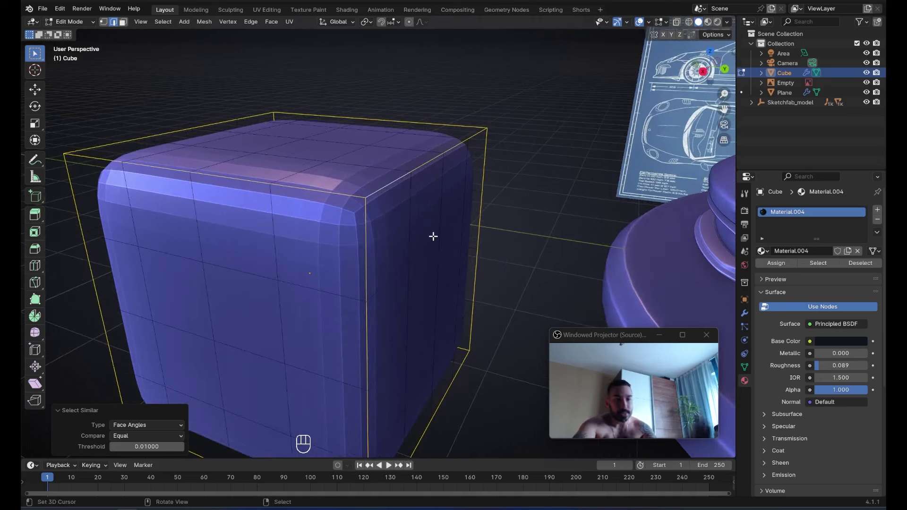
pyautogui.press('n')
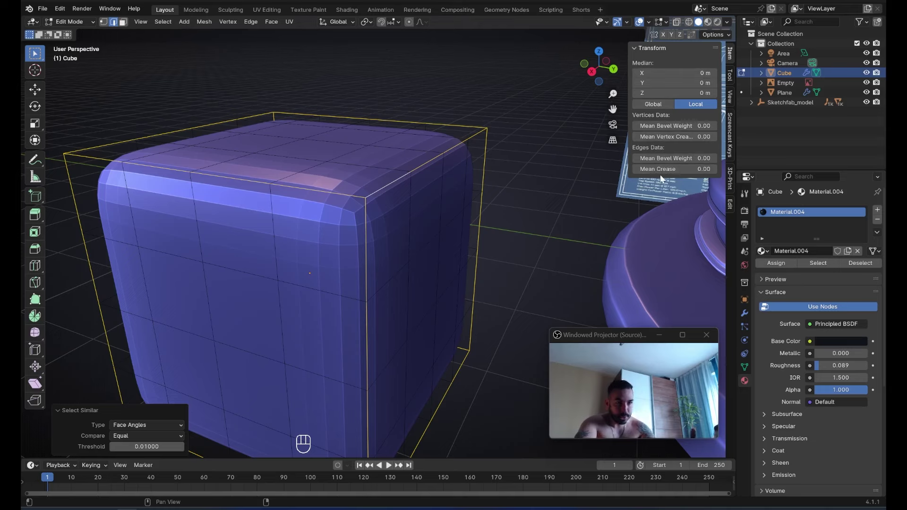
pyautogui.moveTo(660, 171); pyautogui.dragTo(695, 170)
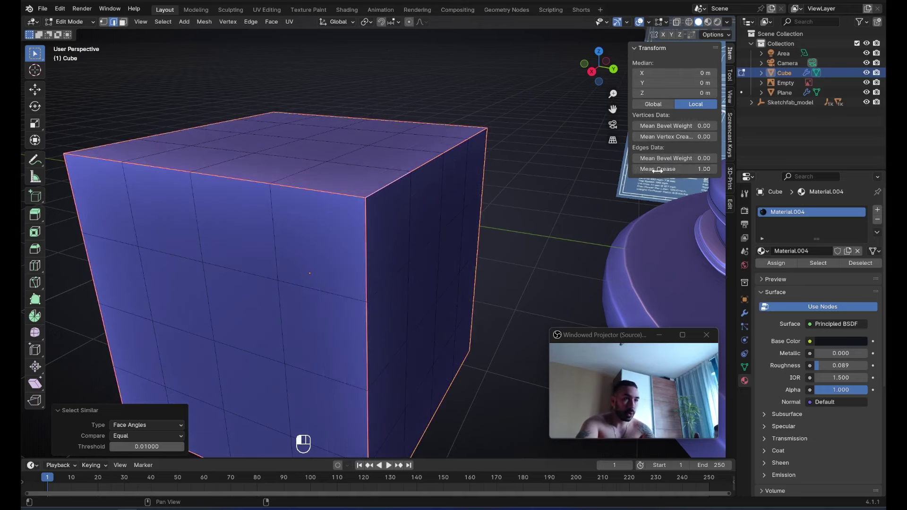
pyautogui.moveTo(420, 179)
pyautogui.mouseDown(button='middle')
pyautogui.moveTo(452, 184)
pyautogui.moveTo(435, 180)
pyautogui.mouseUp(button='middle')
pyautogui.press('Tab')
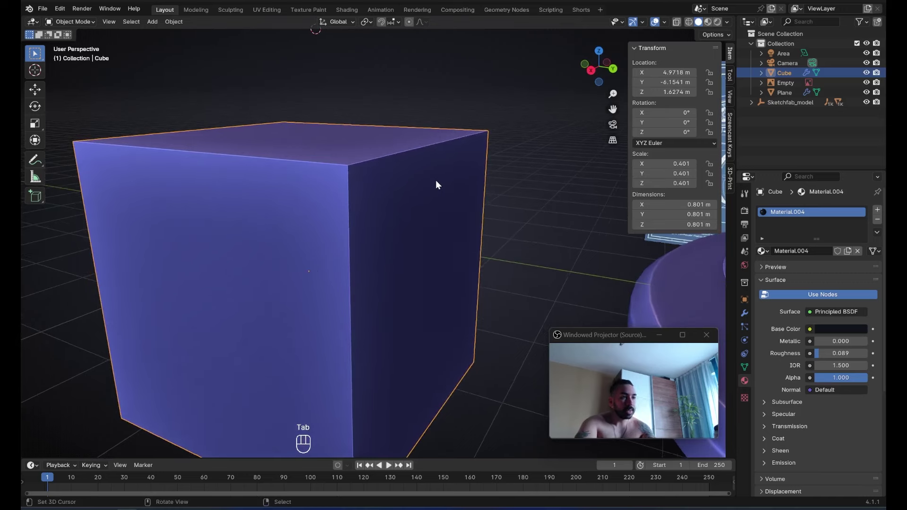
pyautogui.scroll(-1, 444, 183)
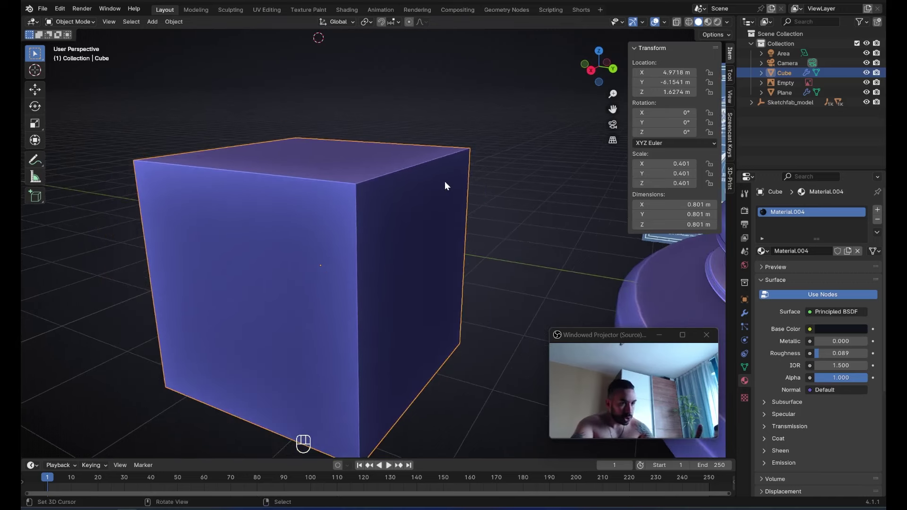
pyautogui.press('z')
pyautogui.moveTo(401, 191); pyautogui.dragTo(456, 211, button='middle')
pyautogui.press('z')
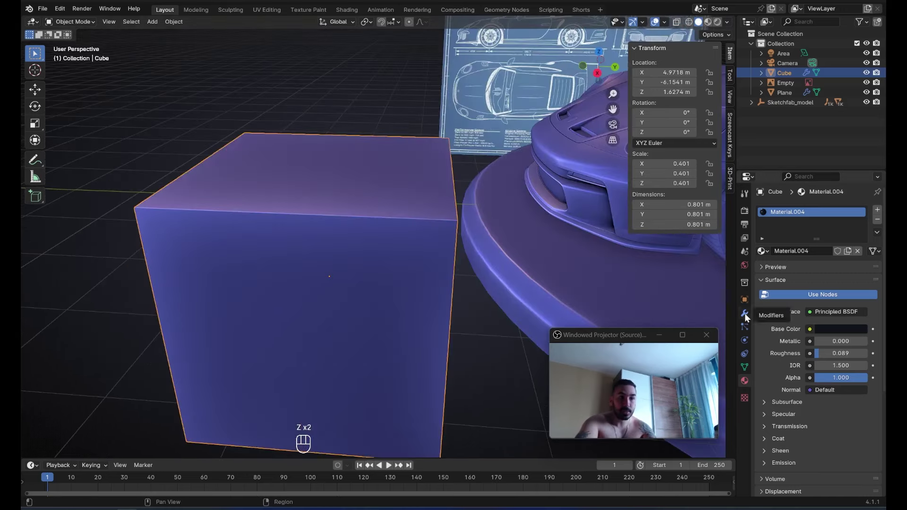
# Show the cube's Subdivision modifier settings and turn on the wireframe overlay for the scene.
pyautogui.click(744, 313)
pyautogui.click(808, 274)
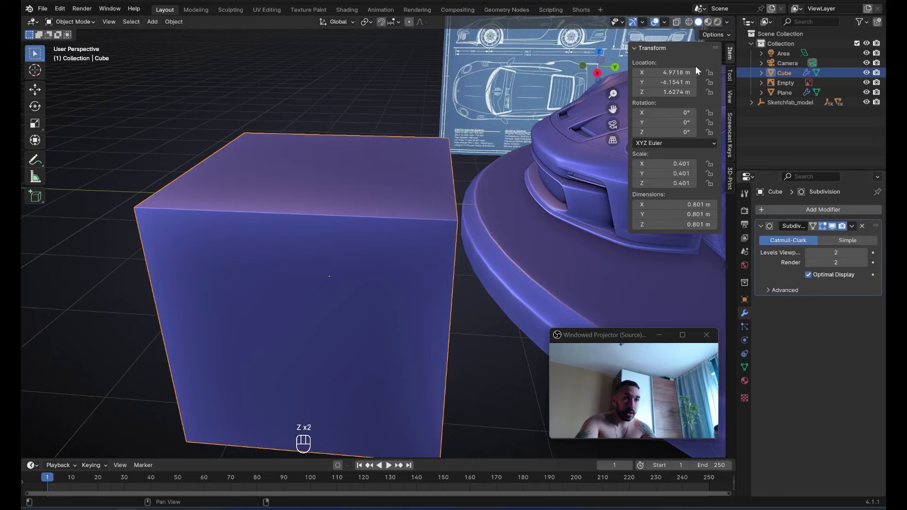
pyautogui.click(664, 22)
pyautogui.click(604, 187)
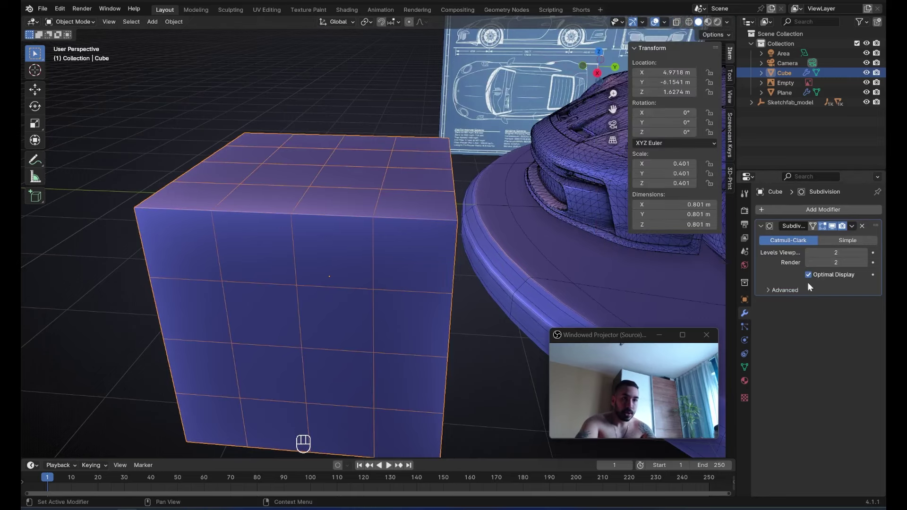
# Turn off Optimal Display for the cube's Subdivision modifier and enter edit mode to view the full subdivided mesh.
pyautogui.click(808, 274)
pyautogui.scroll(2, 425, 277)
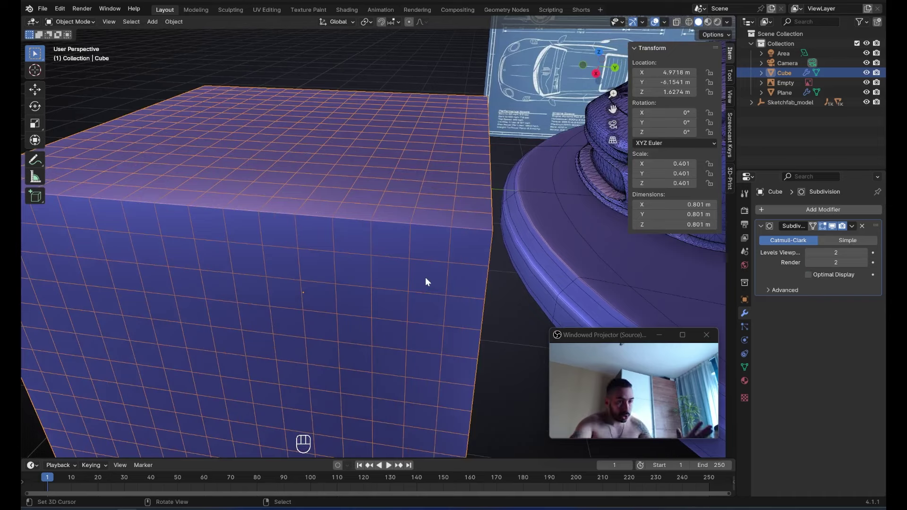
pyautogui.press('Tab')
pyautogui.moveTo(393, 267); pyautogui.dragTo(557, 189, button='middle')
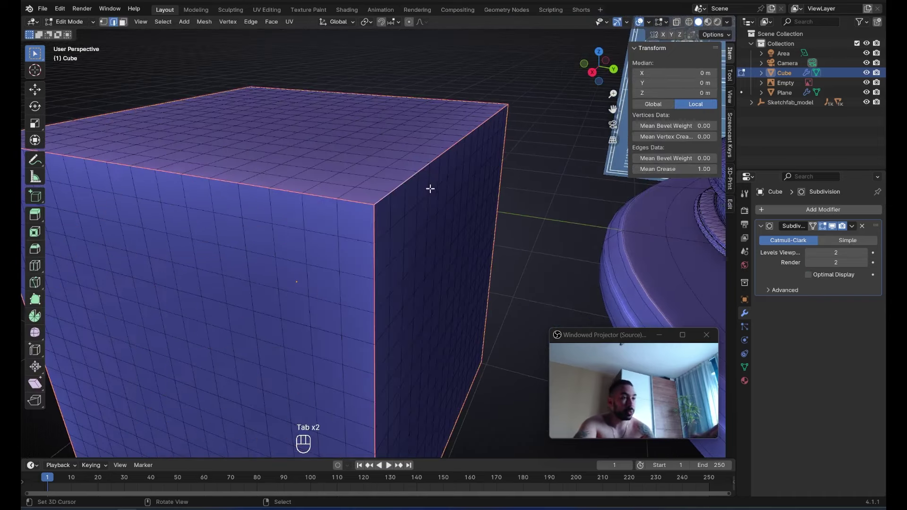
pyautogui.moveTo(429, 188); pyautogui.dragTo(408, 213, button='middle')
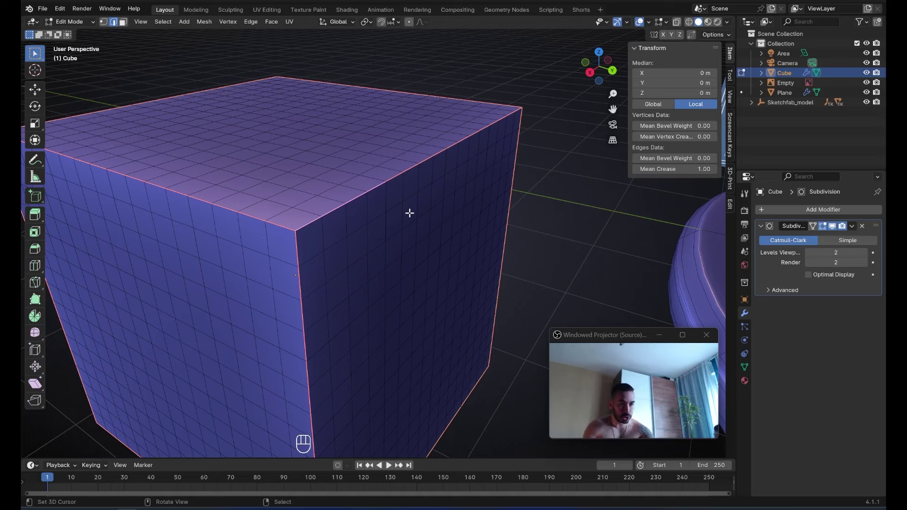
pyautogui.moveTo(409, 213); pyautogui.dragTo(473, 179, button='middle')
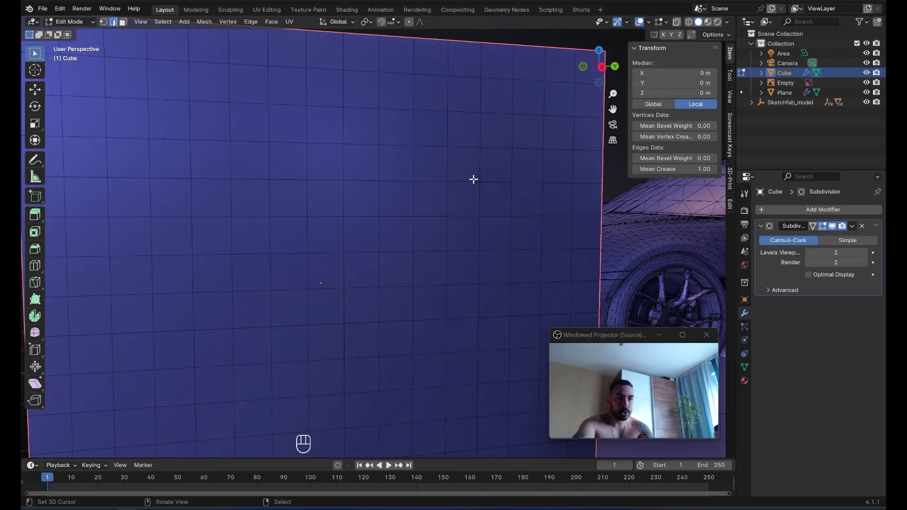
# In the right orthographic view, set the mean crease of the cube's outer edges to 0.00 and frame the upper corner.
pyautogui.press('KP_3')
pyautogui.scroll(1, 678, 189)
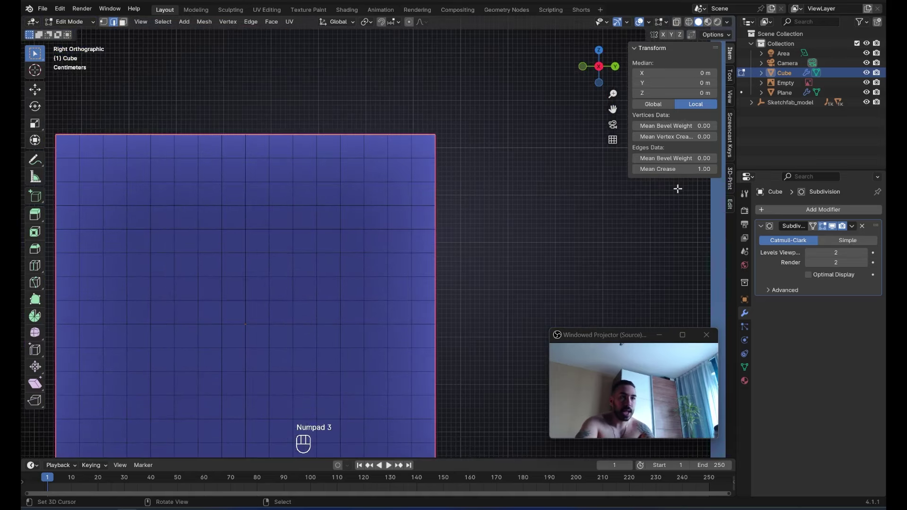
pyautogui.click(656, 170)
pyautogui.write('1.0')
pyautogui.press('Return')
pyautogui.moveTo(670, 169); pyautogui.dragTo(585, 170)
pyautogui.keyDown('shift'); pyautogui.moveTo(513, 147); pyautogui.dragTo(495, 210, button='middle'); pyautogui.keyUp('shift')
pyautogui.scroll(2, 397, 203)
pyautogui.scroll(1, 378, 208)
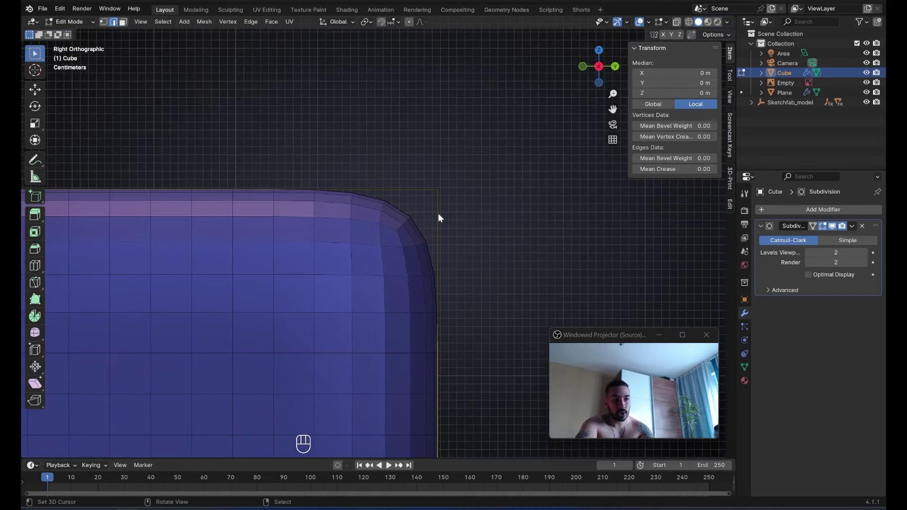
# Try mean crease values of 1.00 and 0.44 on the outer edges, reset the crease to 0.00 and return to object mode.
pyautogui.moveTo(661, 169); pyautogui.dragTo(706, 169)
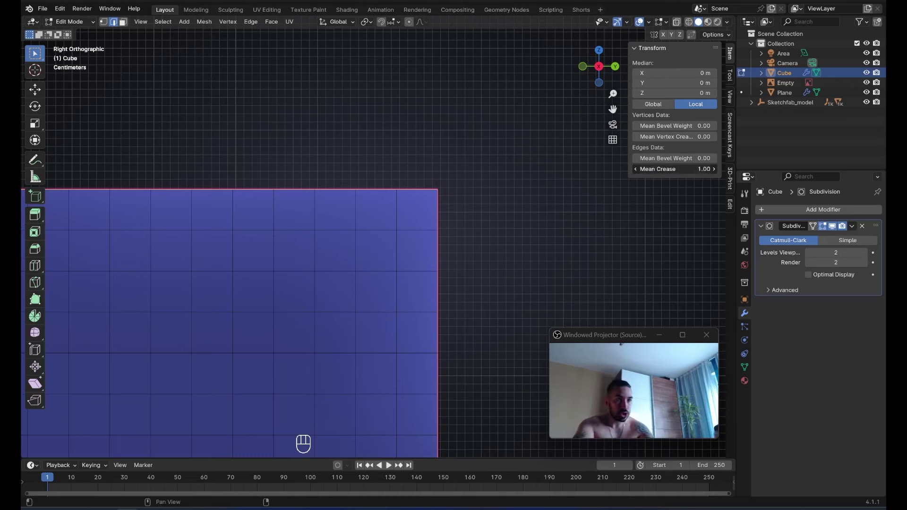
pyautogui.moveTo(703, 169); pyautogui.dragTo(677, 170)
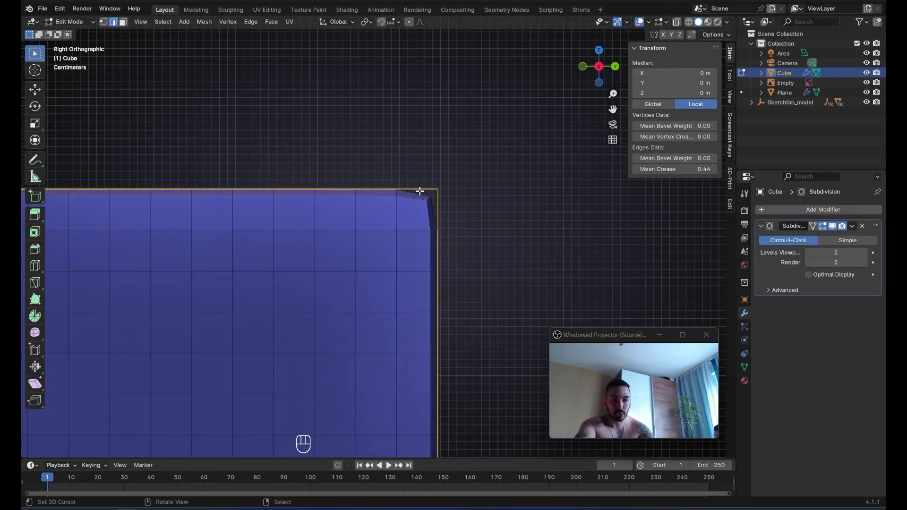
pyautogui.moveTo(675, 169); pyautogui.dragTo(654, 169)
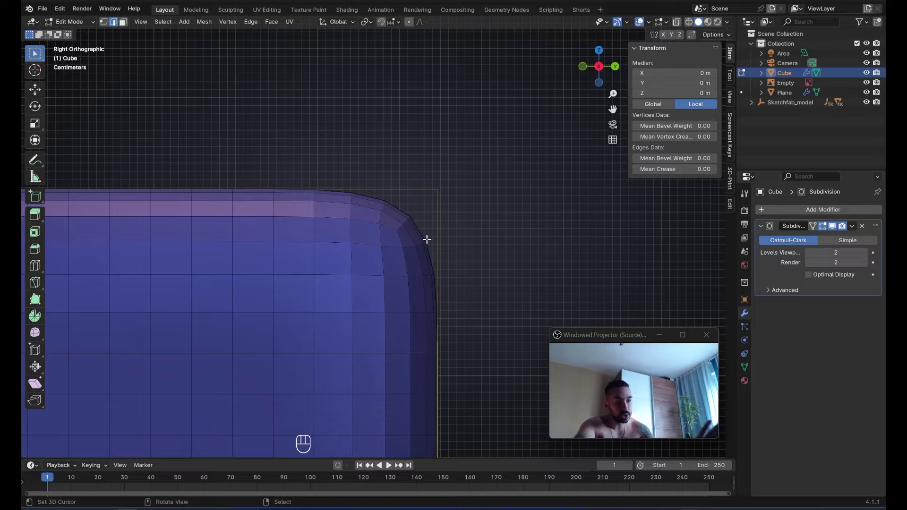
pyautogui.scroll(-5, 430, 239)
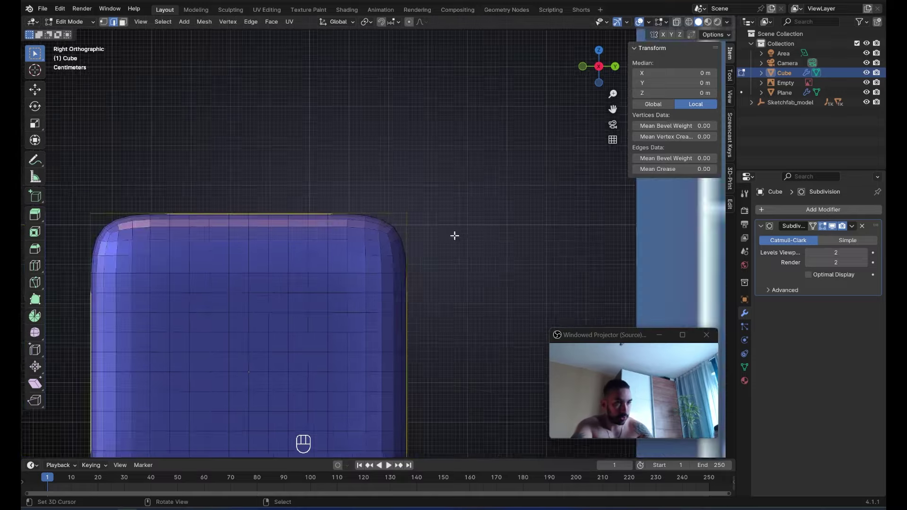
pyautogui.moveTo(453, 235); pyautogui.dragTo(409, 251, button='middle')
pyautogui.press('Tab')
# Duplicate the rounded cube and place the copy directly above the original, at a Z location of about 2.49 m.
pyautogui.moveTo(378, 208); pyautogui.dragTo(366, 258, button='middle')
pyautogui.scroll(-5, 357, 248)
pyautogui.scroll(3, 357, 248)
pyautogui.scroll(-2, 378, 274)
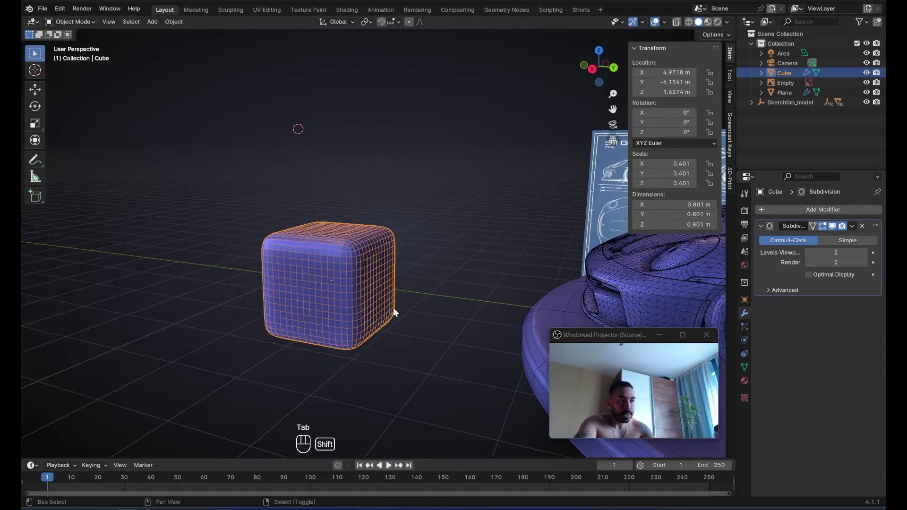
pyautogui.hotkey('shift', 'd')
pyautogui.rightClick(393, 308)
pyautogui.press('g')
pyautogui.middleClick(389, 269)
pyautogui.click(378, 194)
pyautogui.scroll(4, 392, 194)
pyautogui.keyDown('shift'); pyautogui.moveTo(399, 194); pyautogui.dragTo(408, 218, button='middle'); pyautogui.keyUp('shift')
pyautogui.scroll(-4, 408, 218)
# Turn off the wireframe overlay for the scene with the upper cube in object mode.
pyautogui.press('Tab')
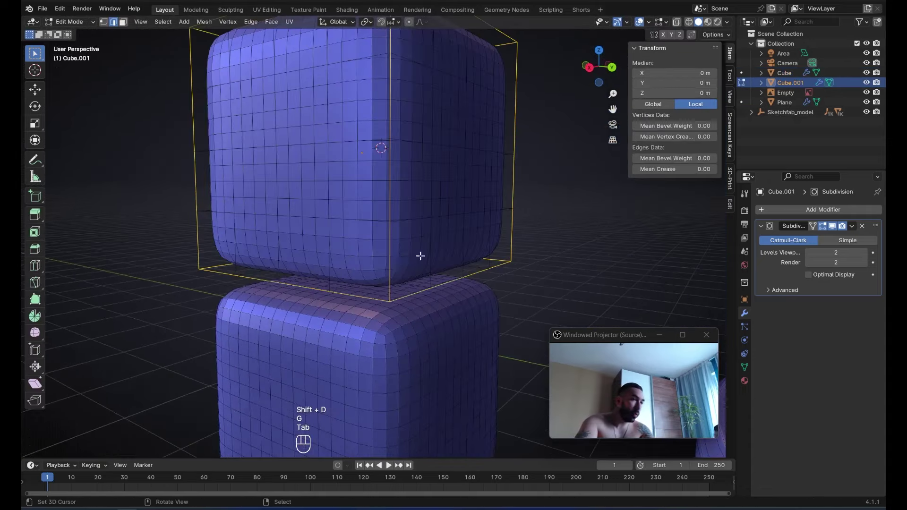
pyautogui.moveTo(419, 255); pyautogui.dragTo(439, 277, button='middle')
pyautogui.press('Tab')
pyautogui.scroll(2, 486, 178)
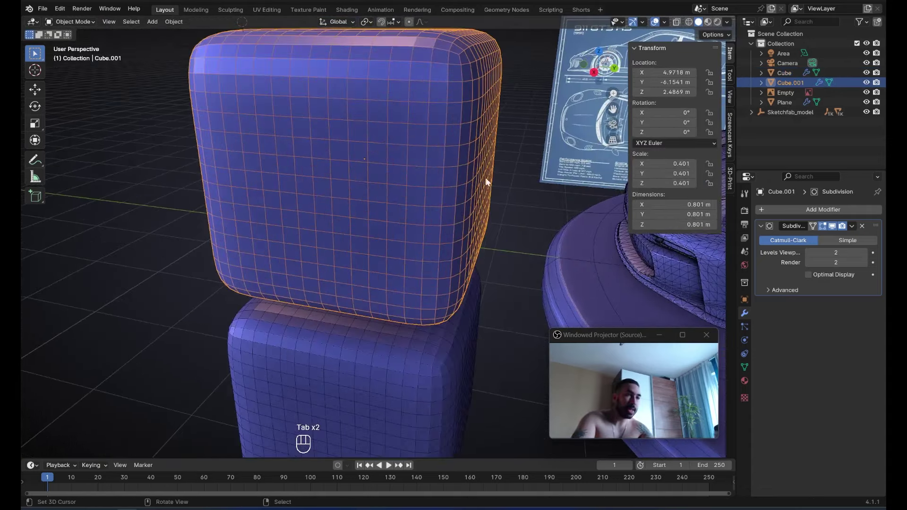
pyautogui.keyDown('shift'); pyautogui.moveTo(485, 178); pyautogui.dragTo(451, 234, button='middle'); pyautogui.keyUp('shift')
pyautogui.click(664, 22)
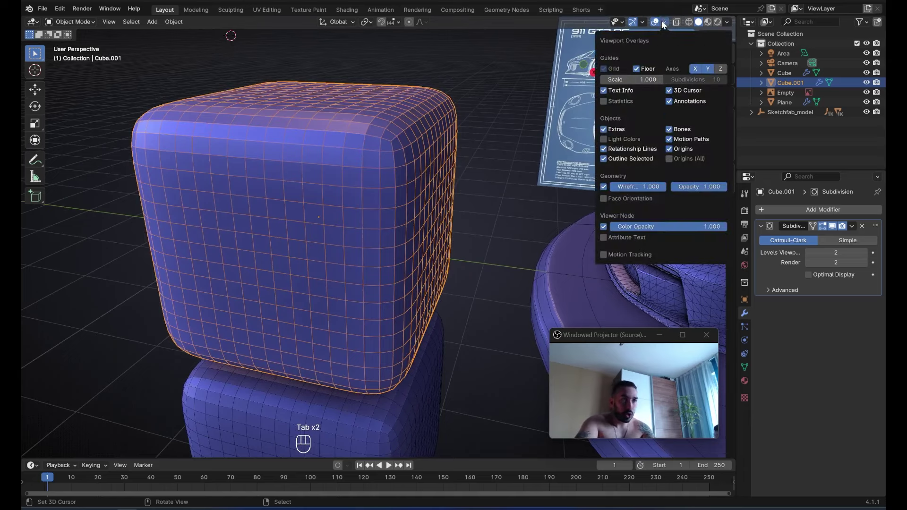
pyautogui.click(604, 186)
# Bevel the upper cube's outer edges about 0.05 m wide with two segments and return to object mode.
pyautogui.press('Tab')
pyautogui.keyDown('shift'); pyautogui.moveTo(447, 220); pyautogui.dragTo(415, 243, button='middle'); pyautogui.keyUp('shift')
pyautogui.scroll(-2, 401, 198)
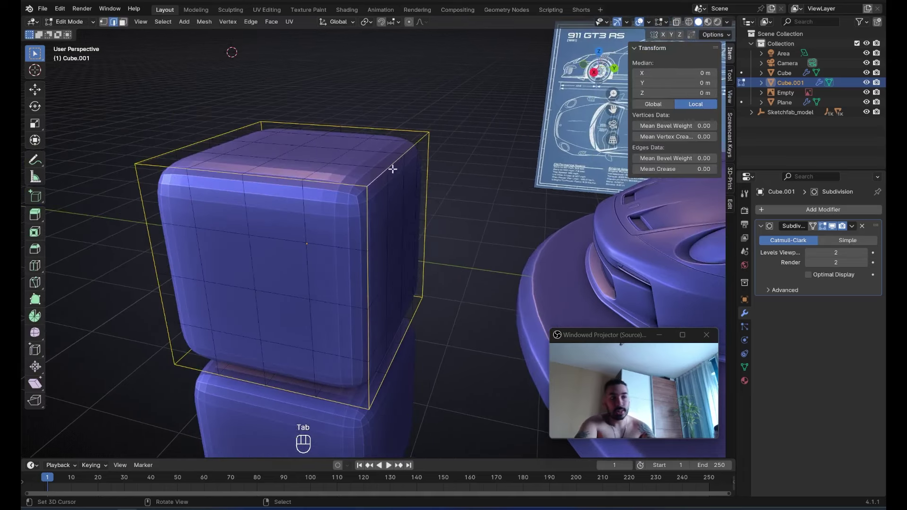
pyautogui.scroll(2, 405, 180)
pyautogui.moveTo(392, 168); pyautogui.dragTo(446, 194, button='middle')
pyautogui.hotkey('ctrl', 'b')
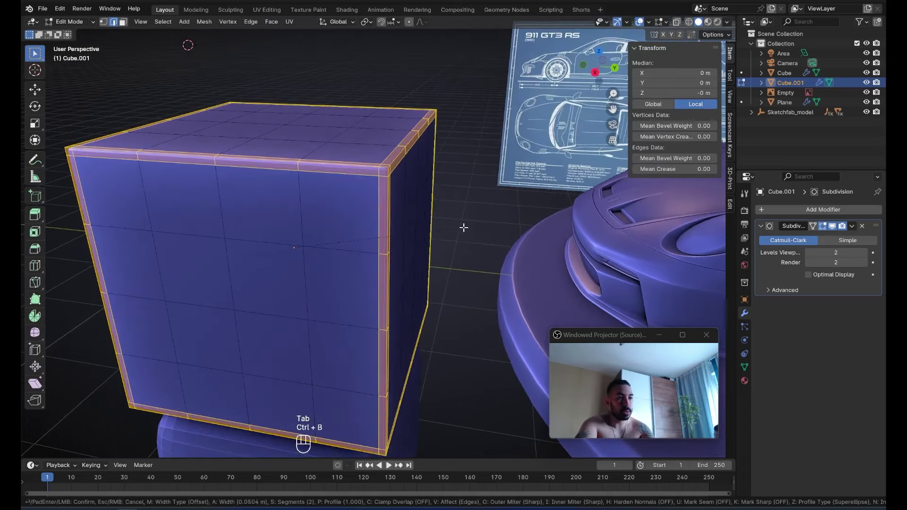
pyautogui.click(462, 227)
pyautogui.moveTo(411, 222); pyautogui.dragTo(375, 212, button='middle')
pyautogui.press('Tab')
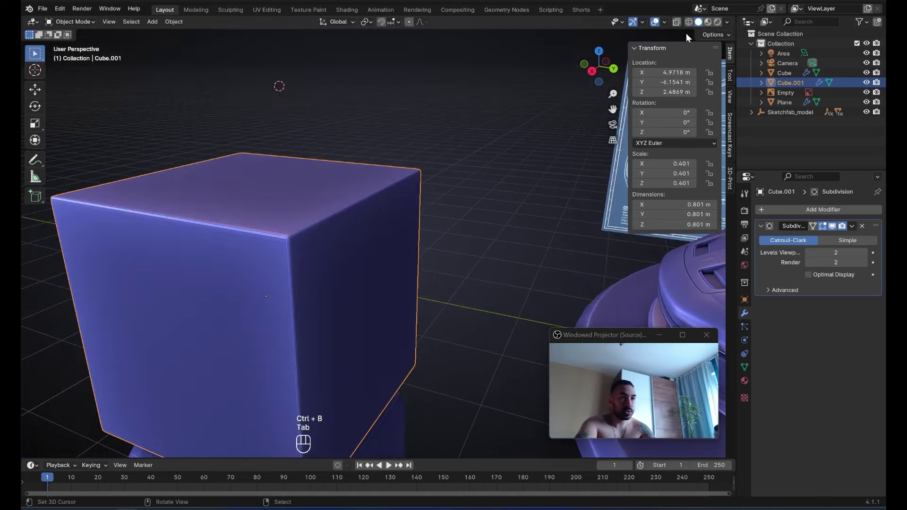
# Switch the viewport to material preview, shade the upper beveled cube smooth and deselect it.
pyautogui.click(707, 22)
pyautogui.moveTo(439, 226)
pyautogui.mouseDown(button='middle')
pyautogui.moveTo(394, 248)
pyautogui.moveTo(267, 216)
pyautogui.moveTo(362, 229)
pyautogui.moveTo(366, 217)
pyautogui.mouseUp(button='middle')
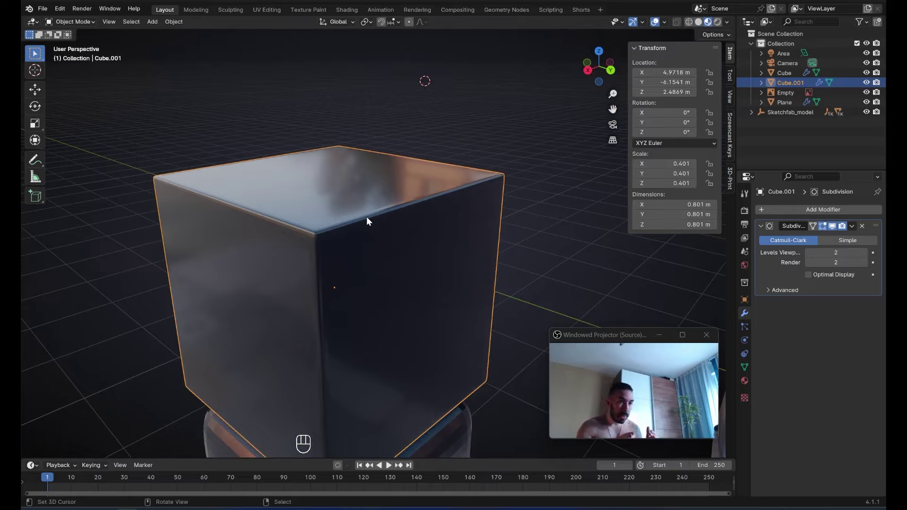
pyautogui.click(173, 22)
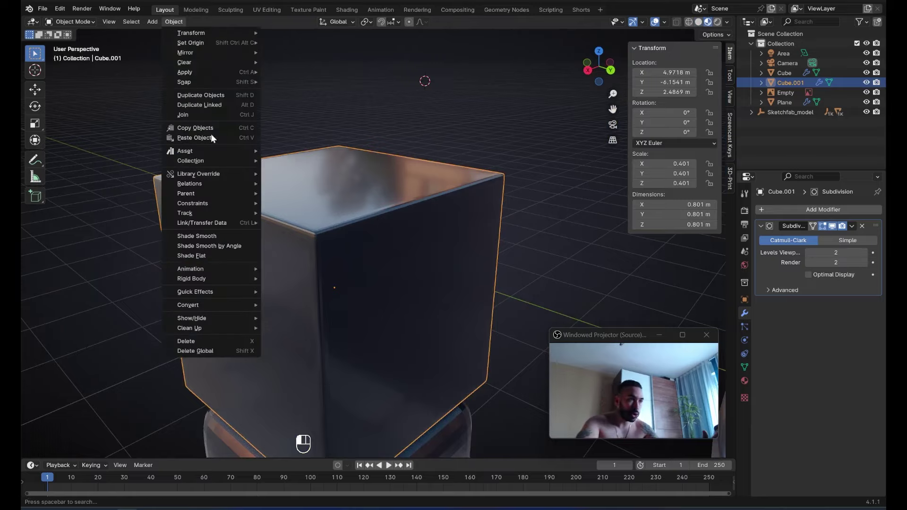
pyautogui.click(224, 237)
pyautogui.moveTo(224, 237); pyautogui.dragTo(362, 252, button='middle')
pyautogui.press('a')
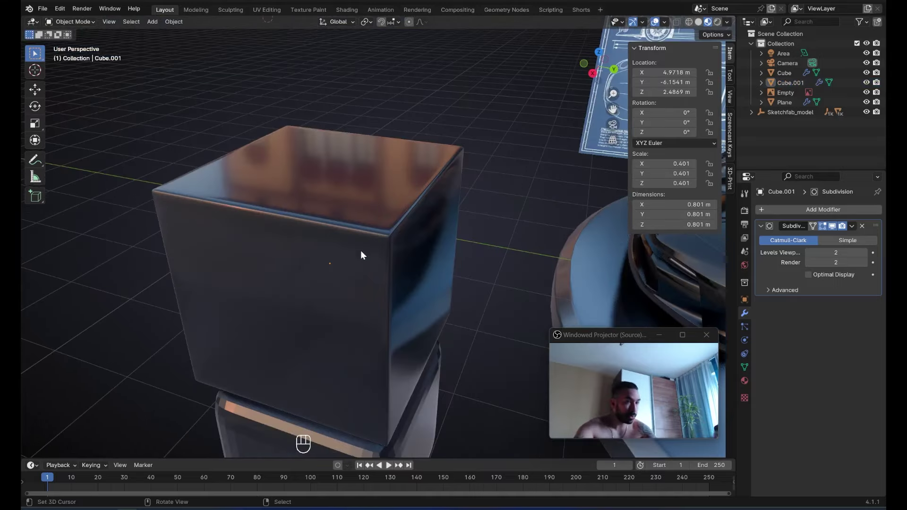
# Set the mean crease of the lower cube's outer edges to 1 and return to object mode.
pyautogui.scroll(-3, 368, 254)
pyautogui.moveTo(394, 306); pyautogui.dragTo(359, 326, button='middle')
pyautogui.rightClick(359, 327)
pyautogui.press('Tab')
pyautogui.scroll(3, 585, 232)
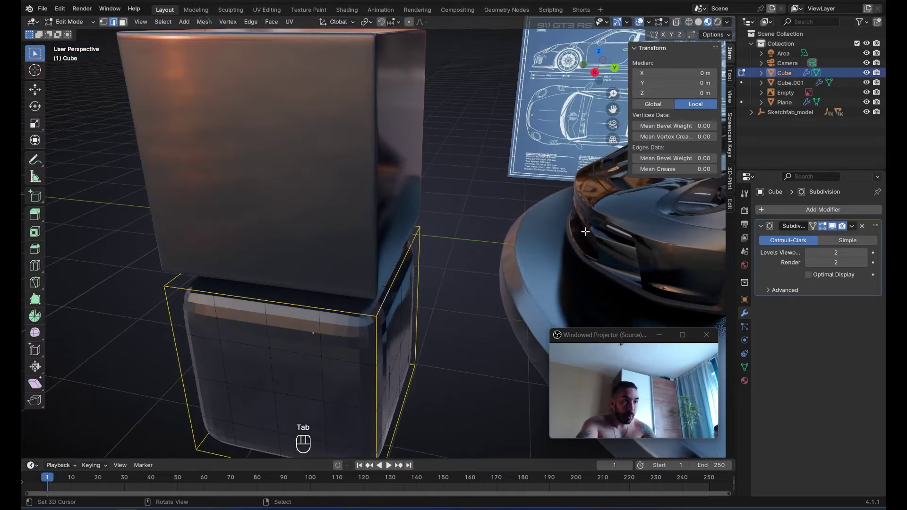
pyautogui.click(674, 169)
pyautogui.write('1')
pyautogui.press('Return')
pyautogui.press('Tab')
# Move the upper cube straight up to a Z location of about 2.94 m, leaving a gap above the lower cube.
pyautogui.scroll(-3, 390, 299)
pyautogui.click(371, 248)
pyautogui.moveTo(370, 248); pyautogui.dragTo(250, 258, button='middle')
pyautogui.press('g')
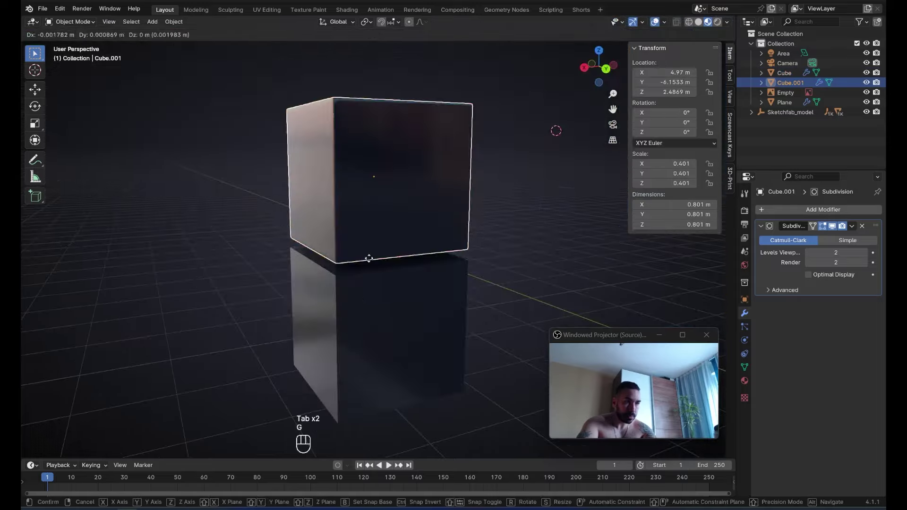
pyautogui.click(405, 303)
# Shade the lower creased cube smooth and bring its upper corner into close view.
pyautogui.scroll(5, 405, 302)
pyautogui.click(174, 21)
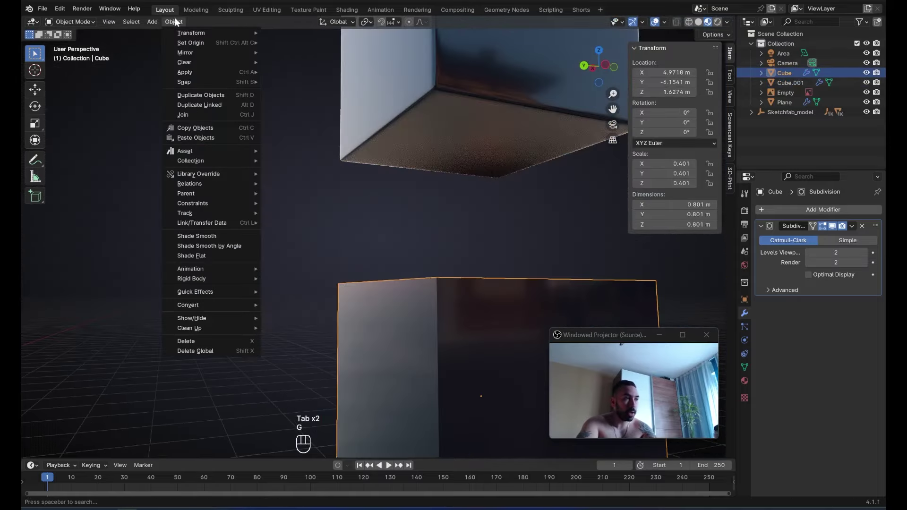
pyautogui.click(208, 236)
pyautogui.scroll(3, 389, 295)
pyautogui.moveTo(338, 249); pyautogui.dragTo(386, 285, button='middle')
pyautogui.press('Tab')
pyautogui.scroll(2, 302, 310)
pyautogui.press('Tab')
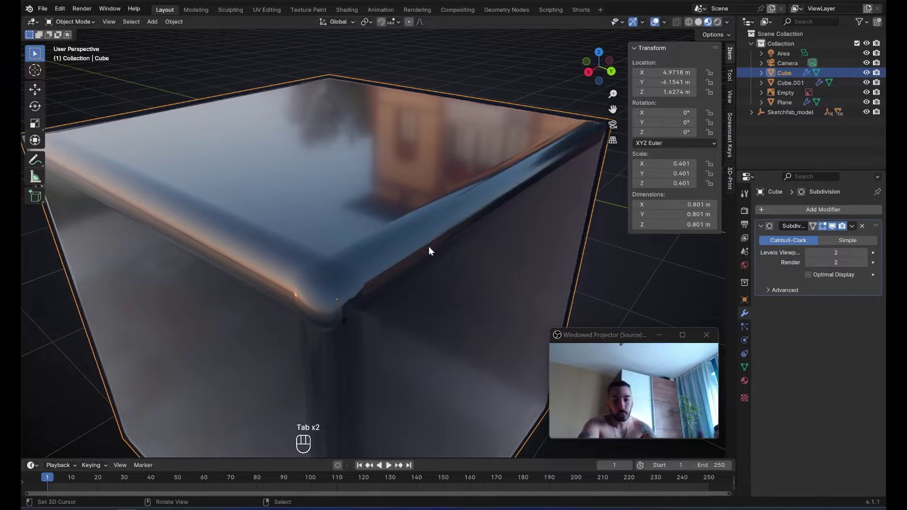
# Switch the viewport to solid shading and examine the smooth-shaded edges of the lower cube.
pyautogui.press('z')
pyautogui.moveTo(429, 246)
pyautogui.mouseDown(button='middle')
pyautogui.moveTo(492, 287)
pyautogui.moveTo(444, 279)
pyautogui.moveTo(477, 219)
pyautogui.moveTo(477, 228)
pyautogui.mouseUp(button='middle')
pyautogui.press('z')
pyautogui.press('z')
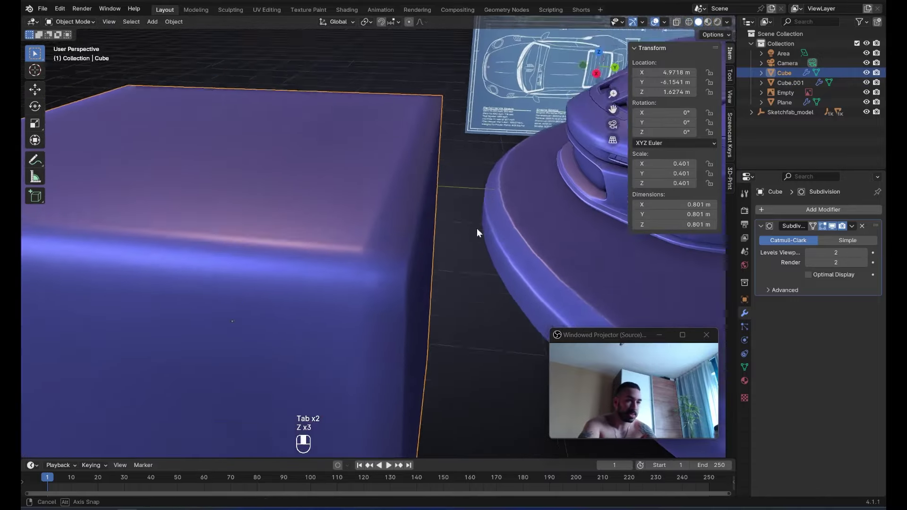
pyautogui.press('z')
pyautogui.moveTo(441, 200)
pyautogui.mouseDown(button='middle')
pyautogui.moveTo(435, 185)
pyautogui.moveTo(398, 185)
pyautogui.moveTo(363, 211)
pyautogui.moveTo(375, 213)
pyautogui.mouseUp(button='middle')
pyautogui.press('z')
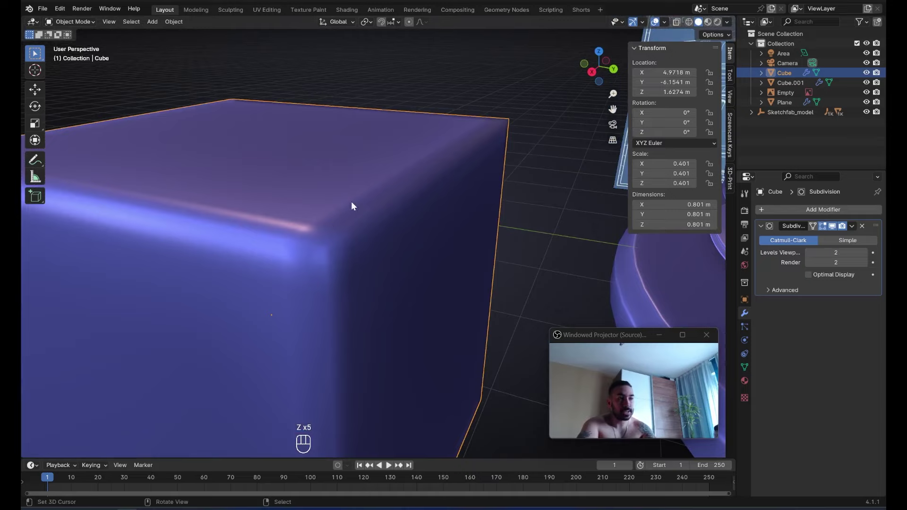
# Compare the lower cube's creased edges in wireframe and solid display.
pyautogui.press('z')
pyautogui.press('Tab')
pyautogui.press('z')
pyautogui.press('z')
pyautogui.press('Tab')
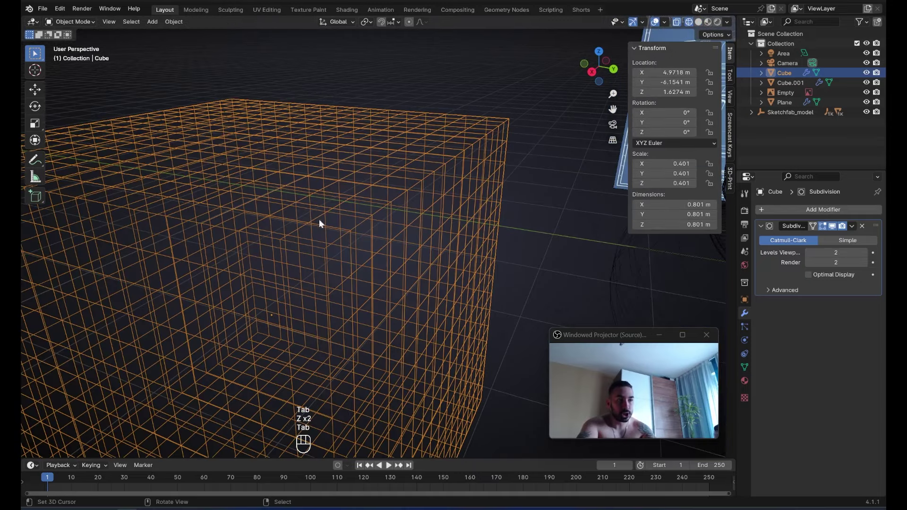
pyautogui.press('z')
pyautogui.press('z')
pyautogui.press('z')
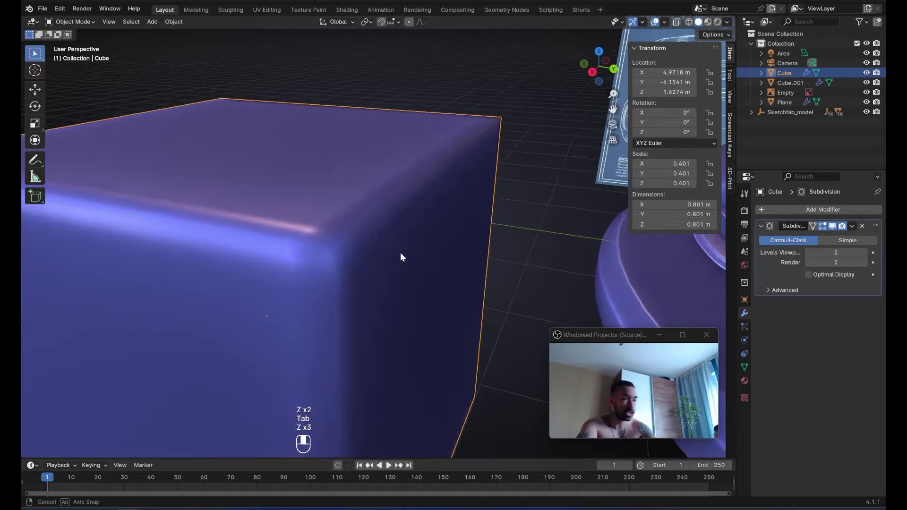
pyautogui.scroll(-4, 400, 252)
pyautogui.scroll(1, 378, 234)
pyautogui.scroll(-4, 356, 226)
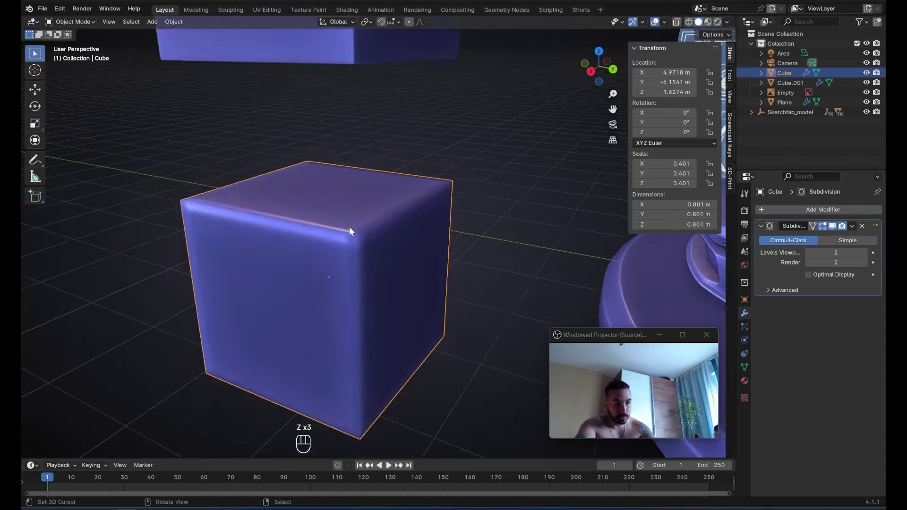
pyautogui.moveTo(349, 238); pyautogui.dragTo(384, 256, button='middle')
pyautogui.scroll(4, 384, 257)
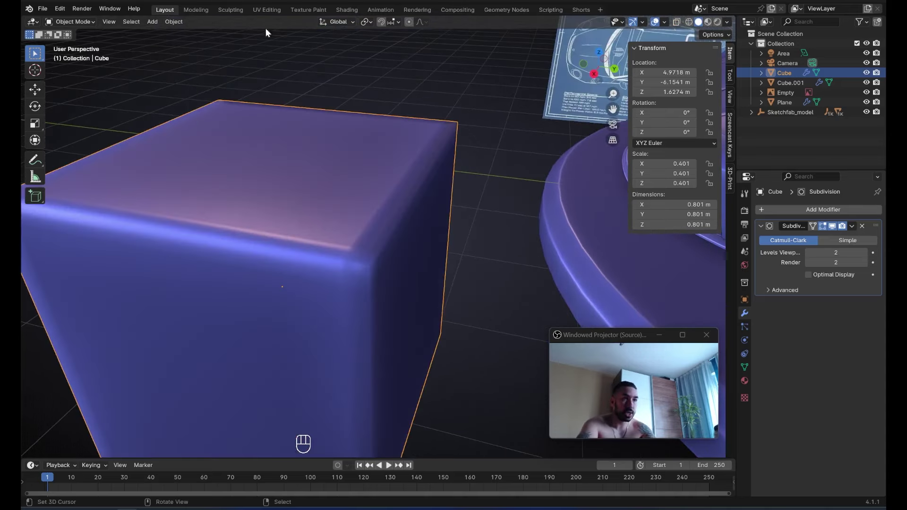
# Shade the lower creased cube flat.
pyautogui.click(173, 21)
pyautogui.click(208, 255)
pyautogui.scroll(-4, 428, 257)
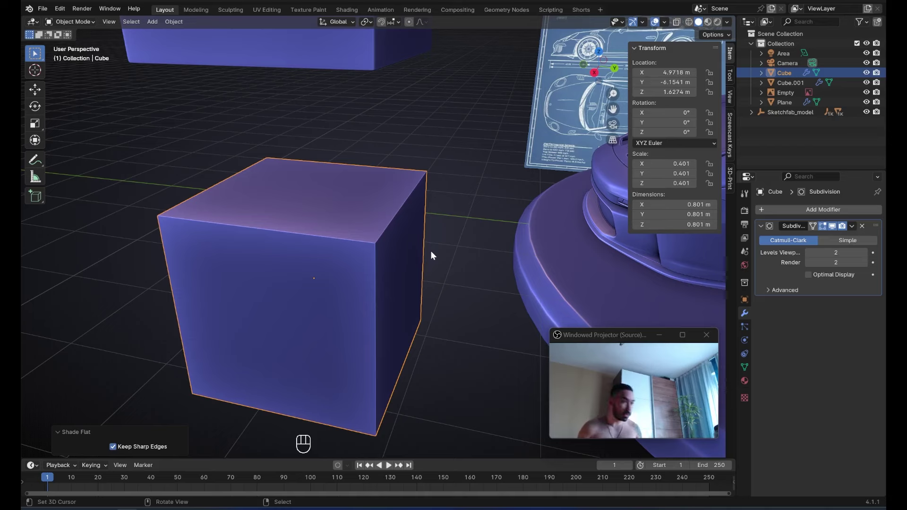
pyautogui.scroll(1, 431, 251)
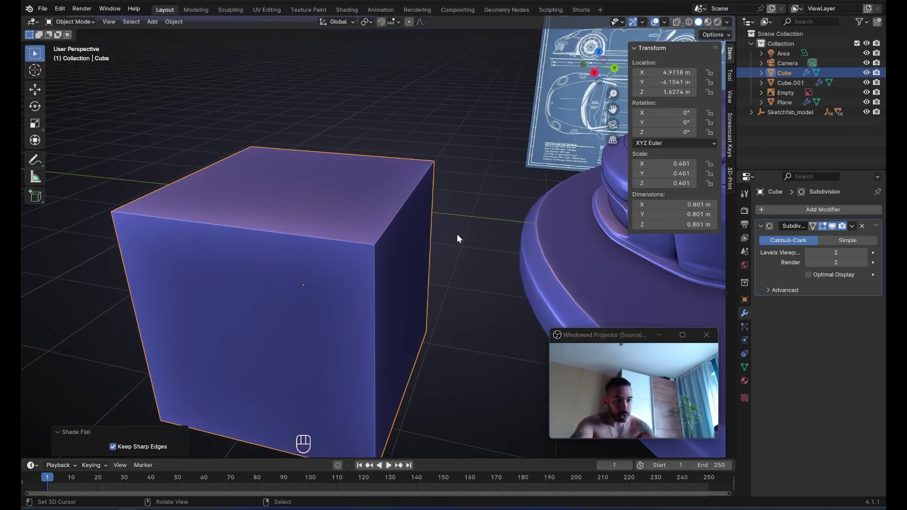
pyautogui.scroll(-3, 457, 234)
pyautogui.scroll(3, 463, 234)
pyautogui.scroll(-4, 466, 225)
pyautogui.scroll(4, 404, 225)
# Examine the lower cube's creased outer edges in edit mode and in object mode.
pyautogui.press('Tab')
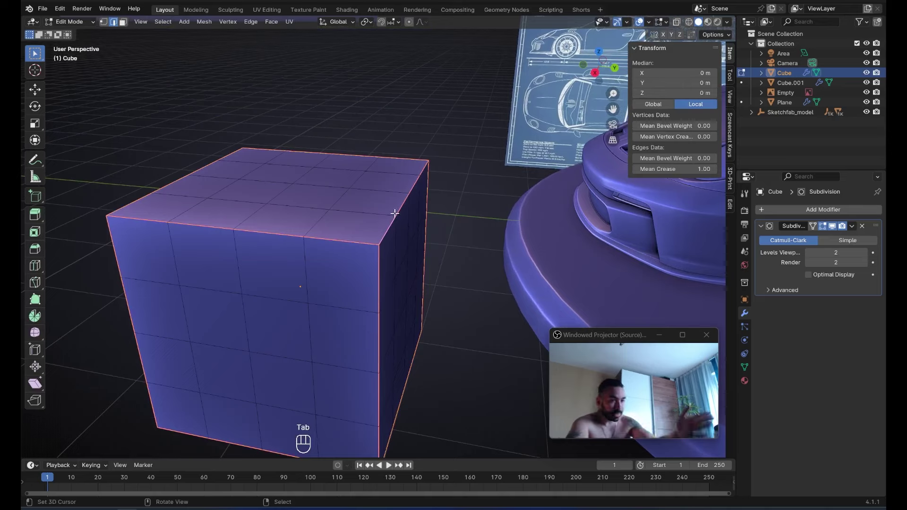
pyautogui.scroll(-4, 416, 207)
pyautogui.scroll(4, 435, 204)
pyautogui.moveTo(387, 196); pyautogui.dragTo(362, 194, button='middle')
pyautogui.press('Tab')
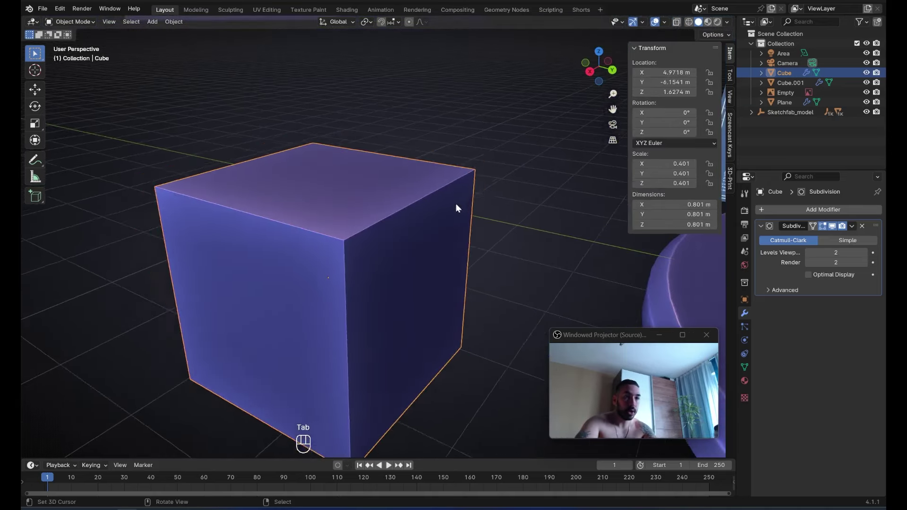
pyautogui.moveTo(456, 205); pyautogui.dragTo(372, 215, button='middle')
pyautogui.scroll(2, 372, 215)
pyautogui.press('Tab')
pyautogui.press('Tab')
# Select the upper beveled cube.
pyautogui.scroll(-4, 371, 137)
pyautogui.rightClick(352, 93)
pyautogui.scroll(-1, 359, 142)
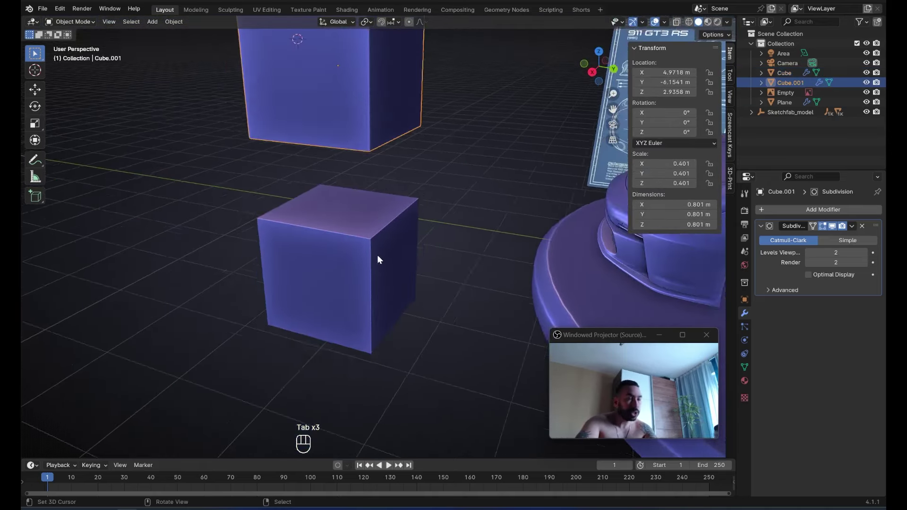
# Open the lower creased cube's mesh for editing and bring its upper front corner into close view.
pyautogui.click(377, 259)
pyautogui.press('Tab')
pyautogui.scroll(4, 395, 259)
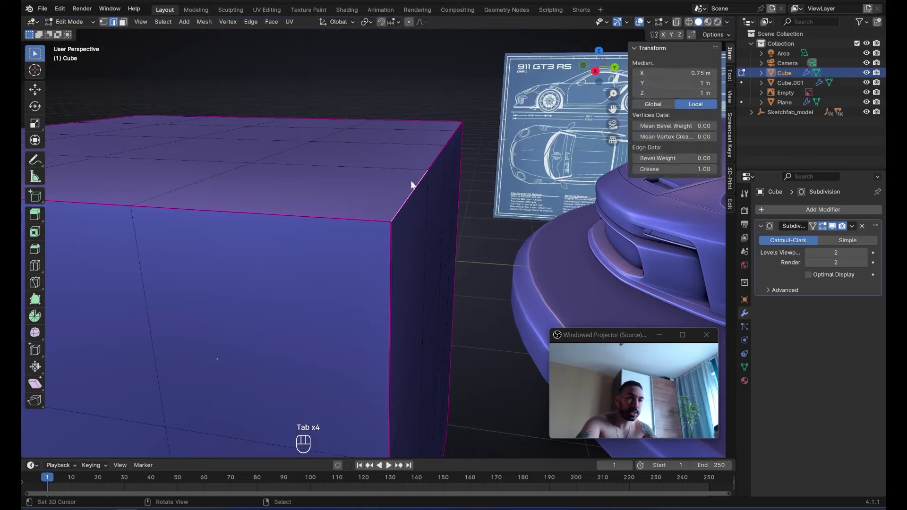
# Try lowering the mean crease of all the lower cube's edges to 0.07, and undo the change.
pyautogui.press('Tab')
pyautogui.press('Tab')
pyautogui.press('a')
pyautogui.press('a')
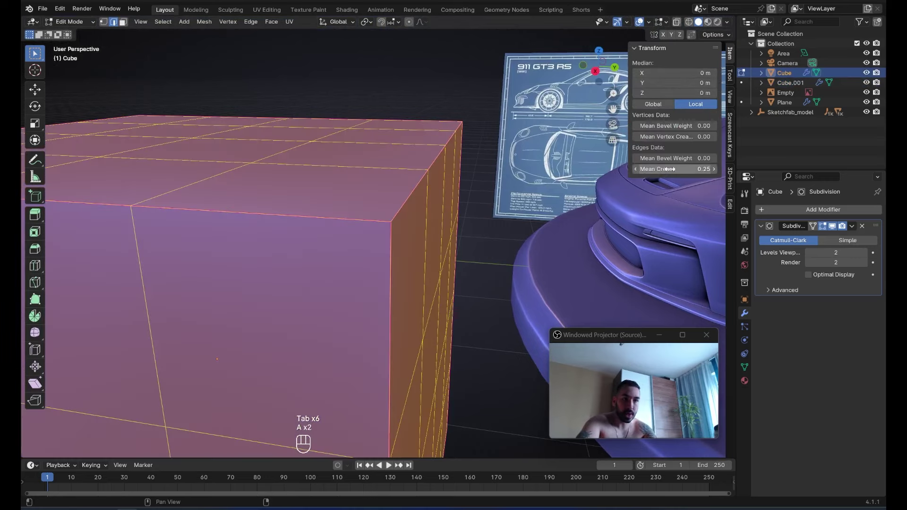
pyautogui.press('Tab')
pyautogui.press('Tab')
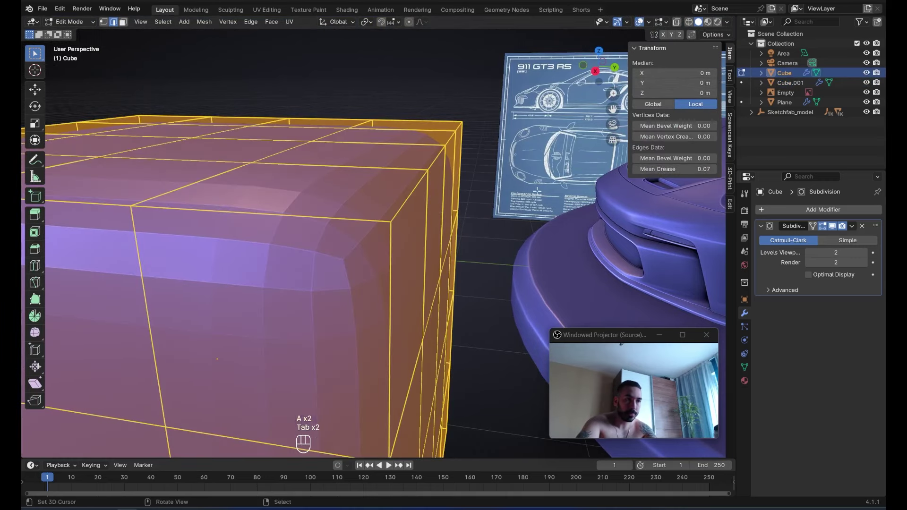
pyautogui.hotkey('ctrl', 'z')
pyautogui.hotkey('ctrl', 'z')
pyautogui.hotkey('ctrl', 'z')
# Select all of the lower cube's outer edges by matching the selected edges' crease value.
pyautogui.press('2')
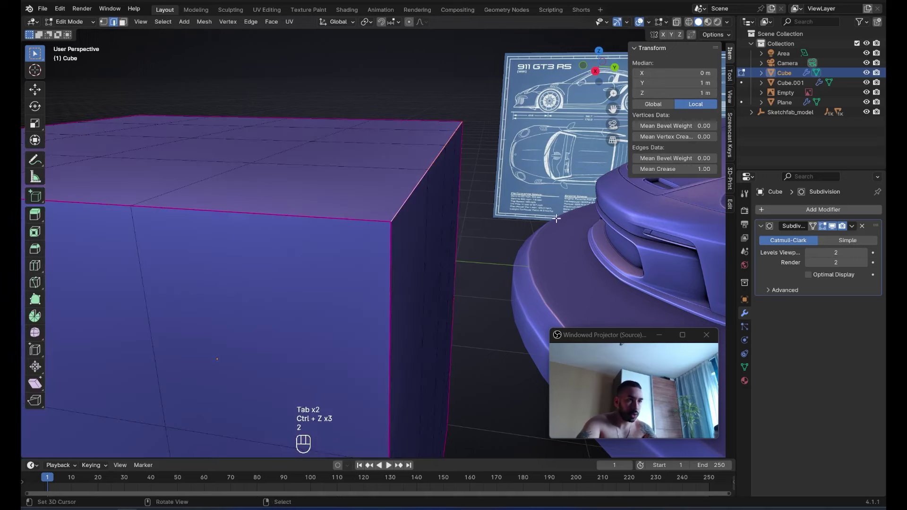
pyautogui.hotkey('shift', 'g')
pyautogui.click(533, 229)
pyautogui.moveTo(401, 211); pyautogui.dragTo(409, 210, button='middle')
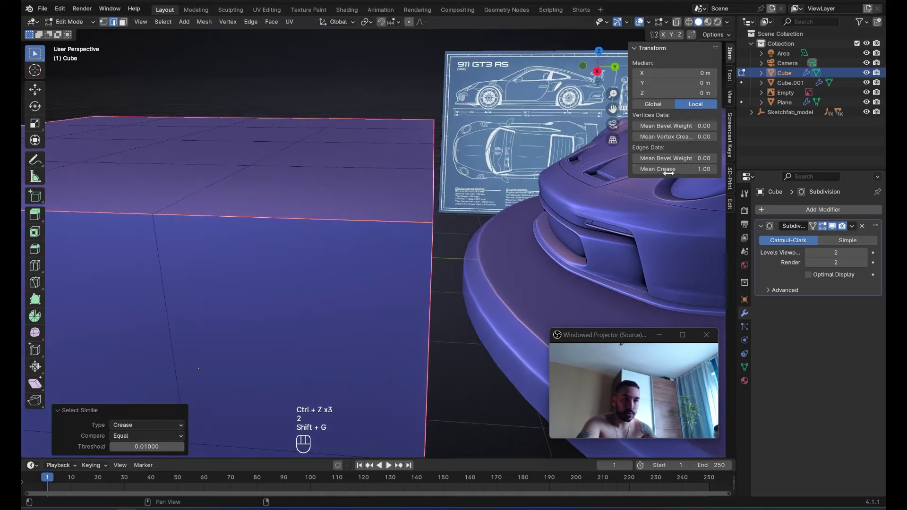
# Try different mean crease values on the lower cube's outer edges, from 0.90 down to 0.30 and back up to 0.86.
pyautogui.moveTo(686, 169); pyautogui.dragTo(676, 169)
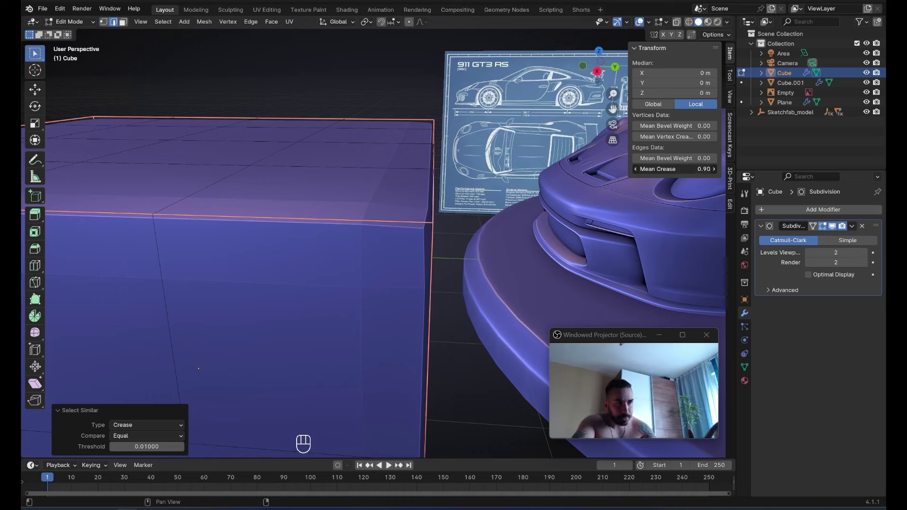
pyautogui.moveTo(686, 169); pyautogui.dragTo(578, 169)
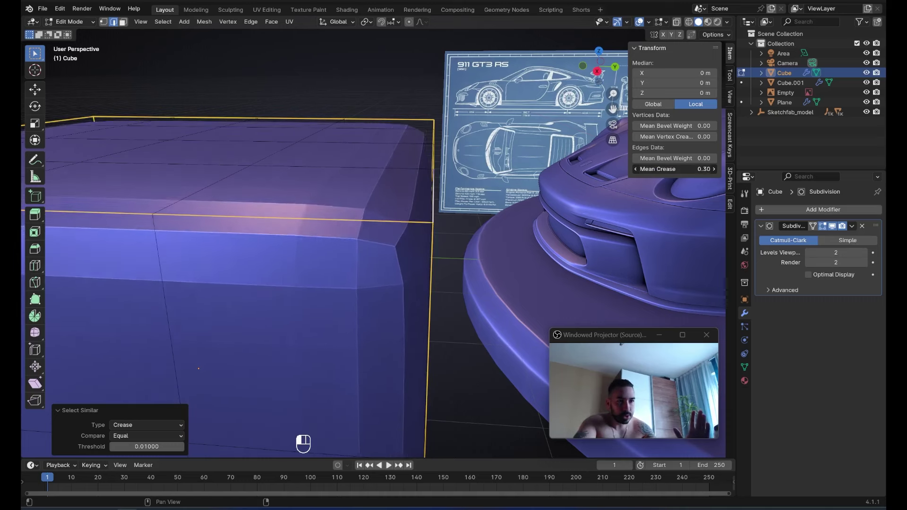
pyautogui.moveTo(649, 169); pyautogui.dragTo(664, 169)
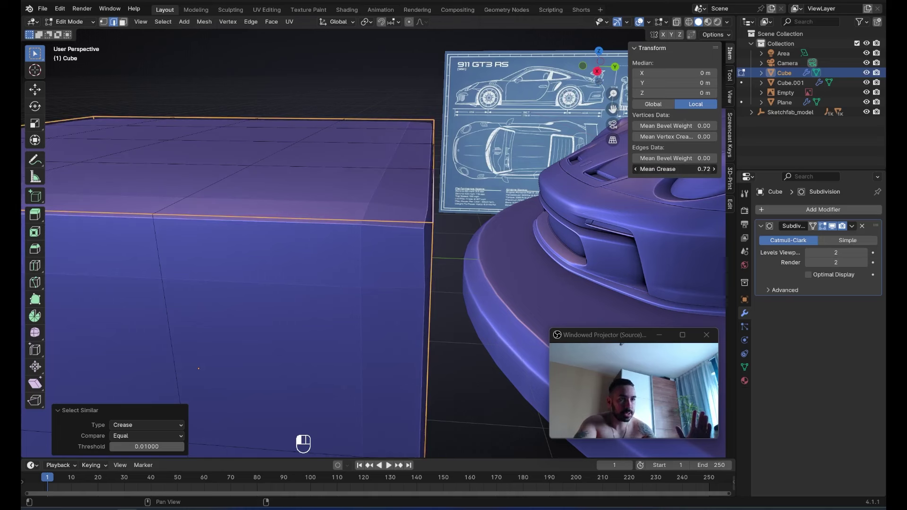
pyautogui.moveTo(675, 169); pyautogui.dragTo(684, 169)
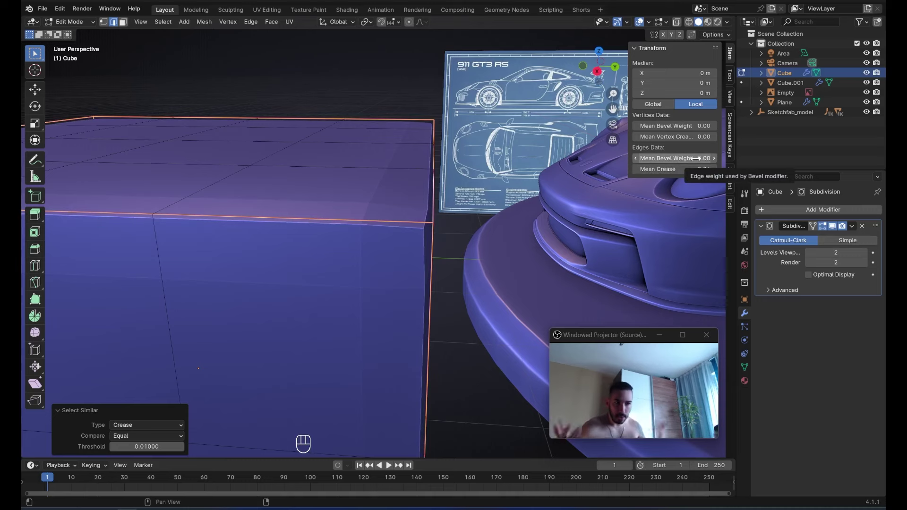
# Set the mean crease of the lower cube's outer edges to 0.54 and inspect the shape in object mode.
pyautogui.moveTo(531, 188)
pyautogui.mouseDown(button='middle')
pyautogui.moveTo(504, 192)
pyautogui.moveTo(520, 194)
pyautogui.mouseUp(button='middle')
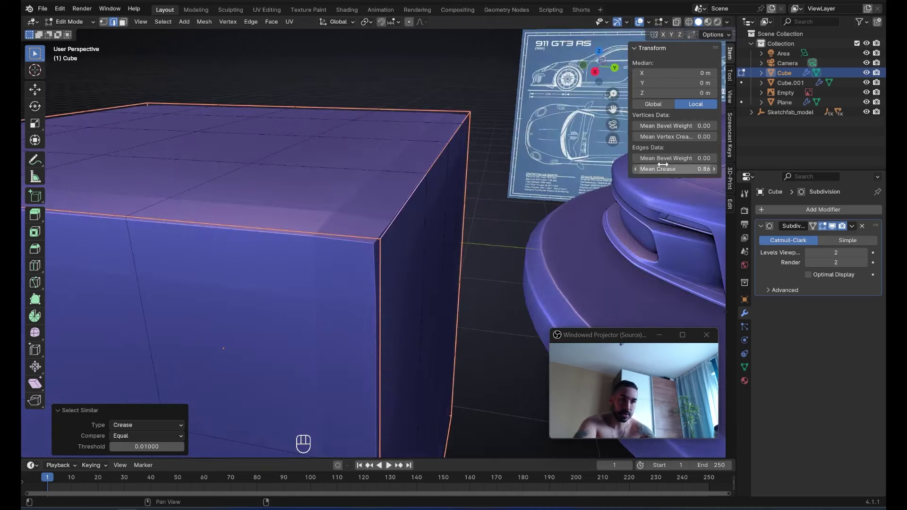
pyautogui.moveTo(675, 169); pyautogui.dragTo(656, 169)
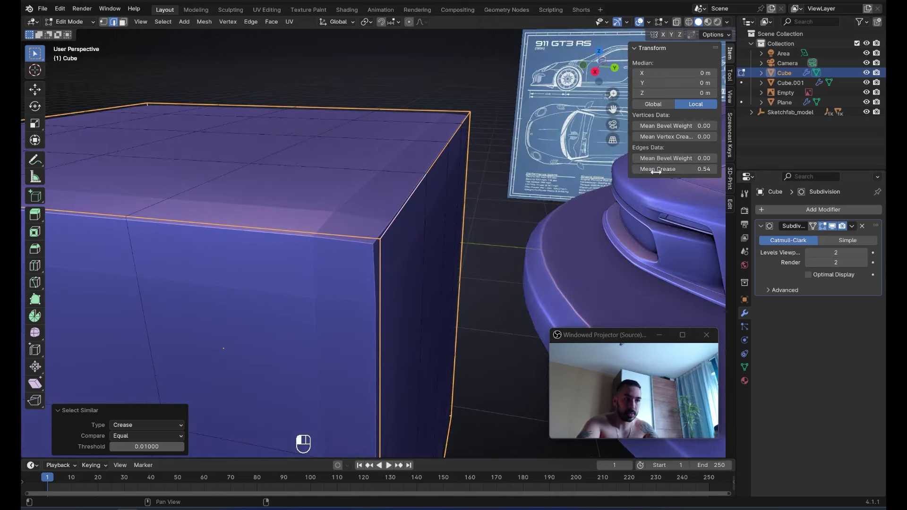
pyautogui.press('Tab')
pyautogui.moveTo(391, 247); pyautogui.dragTo(439, 242, button='middle')
pyautogui.scroll(-3, 324, 215)
pyautogui.scroll(2, 471, 219)
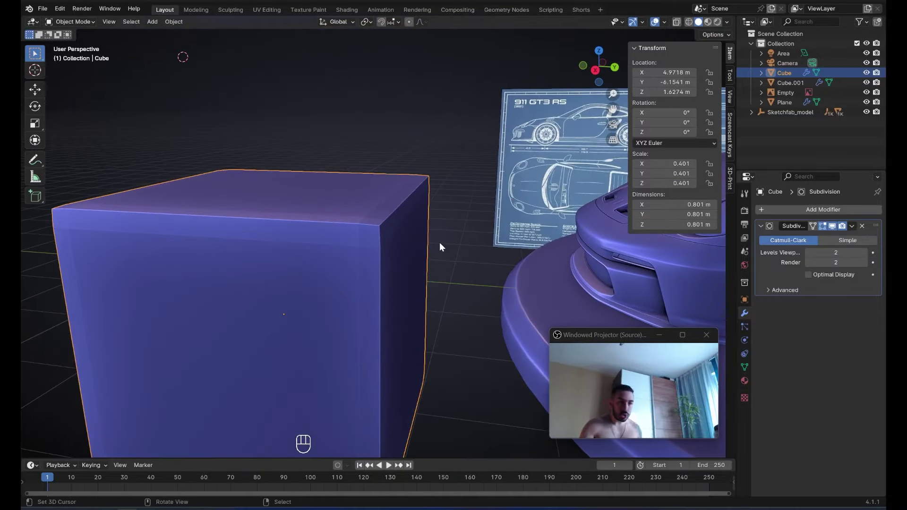
# In the right orthographic view, move the lower cube up along Z to about 2.08 m, just beneath the upper cube.
pyautogui.press('KP_3')
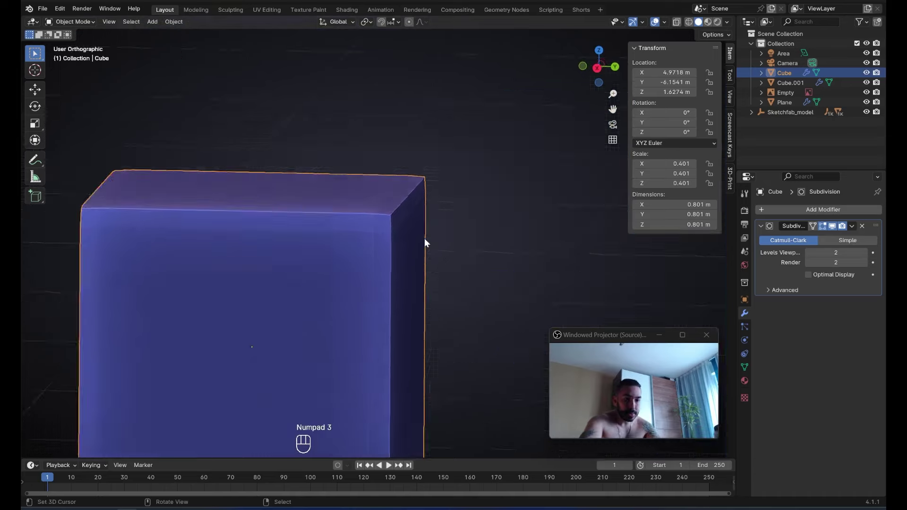
pyautogui.scroll(-5, 421, 237)
pyautogui.click(333, 142)
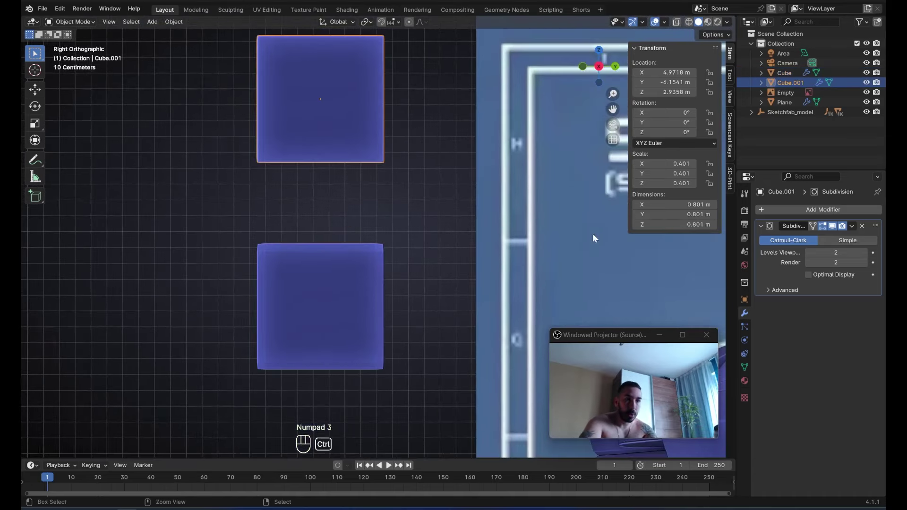
pyautogui.rightClick(363, 277)
pyautogui.press('g')
pyautogui.press('z')
pyautogui.click(391, 216)
# Examine the upper beveled cube's lower corner in edit mode and in object mode.
pyautogui.rightClick(370, 158)
pyautogui.keyDown('shift'); pyautogui.moveTo(372, 199); pyautogui.dragTo(350, 247, button='middle'); pyautogui.keyUp('shift')
pyautogui.scroll(4, 350, 247)
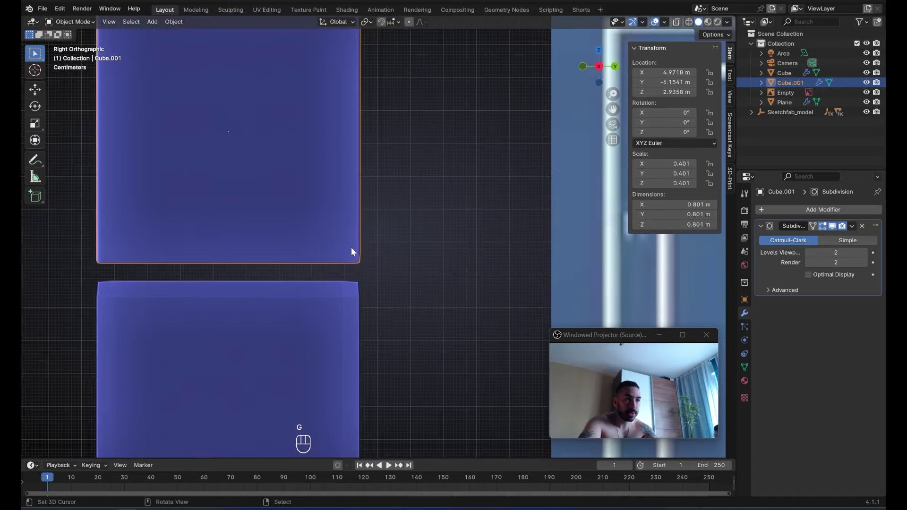
pyautogui.press('Tab')
pyautogui.press('Tab')
pyautogui.press('Tab')
pyautogui.scroll(2, 319, 301)
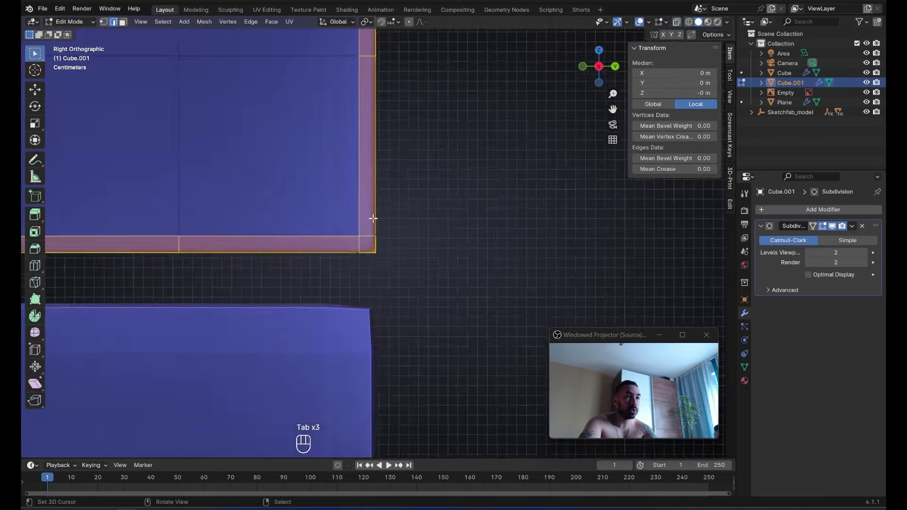
pyautogui.scroll(1, 372, 218)
pyautogui.press('z')
pyautogui.press('Tab')
pyautogui.scroll(3, 339, 265)
pyautogui.press('z')
pyautogui.scroll(-2, 358, 262)
pyautogui.press('Tab')
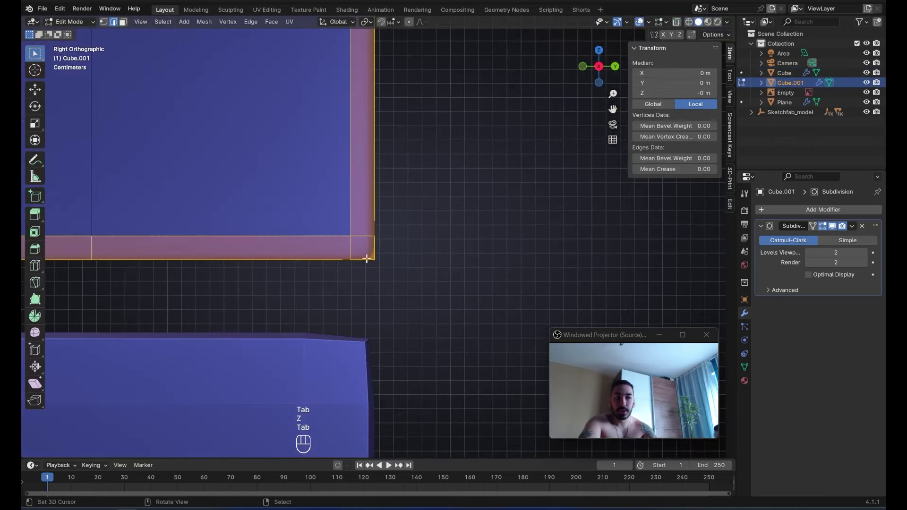
# Select the upper cube's inner edge loops beside its lower corner in wireframe to examine the bevel's width.
pyautogui.press('z')
pyautogui.keyDown('alt'); pyautogui.keyDown('shift'); pyautogui.click(357, 239); pyautogui.keyUp('shift'); pyautogui.keyUp('alt')
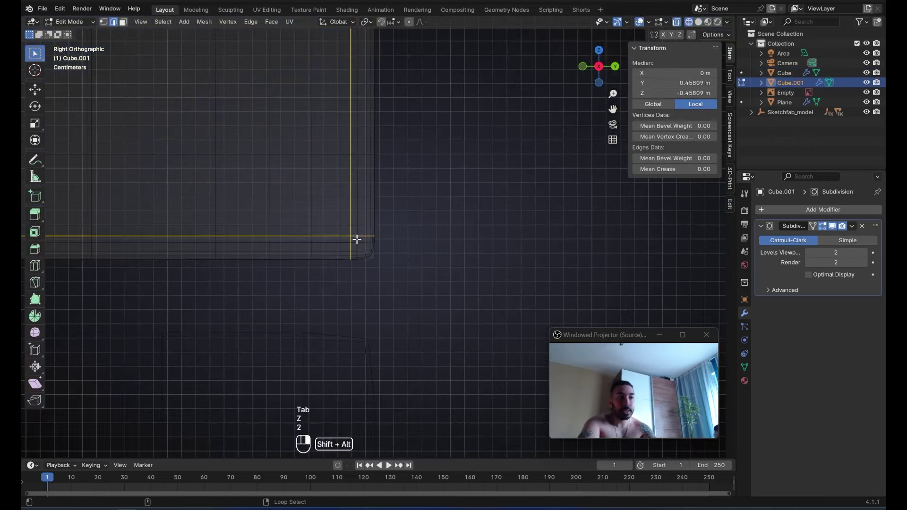
pyautogui.scroll(-4, 365, 238)
pyautogui.press('Tab')
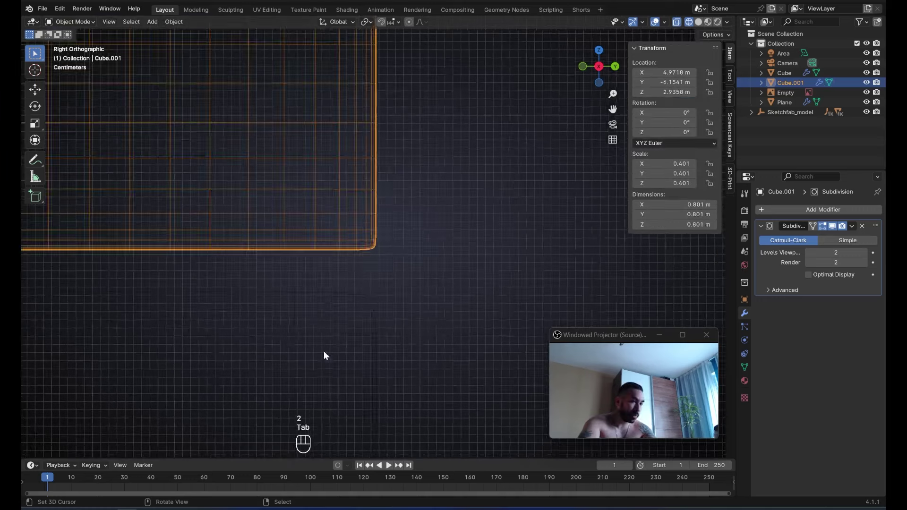
# Drop the mean crease of the lower cube's outer edges to 0.00 in solid display and restore it to 0.54.
pyautogui.press('z')
pyautogui.click(324, 351)
pyautogui.press('Tab')
pyautogui.keyDown('shift'); pyautogui.moveTo(379, 271); pyautogui.dragTo(433, 208, button='middle'); pyautogui.keyUp('shift')
pyautogui.press('z')
pyautogui.press('z')
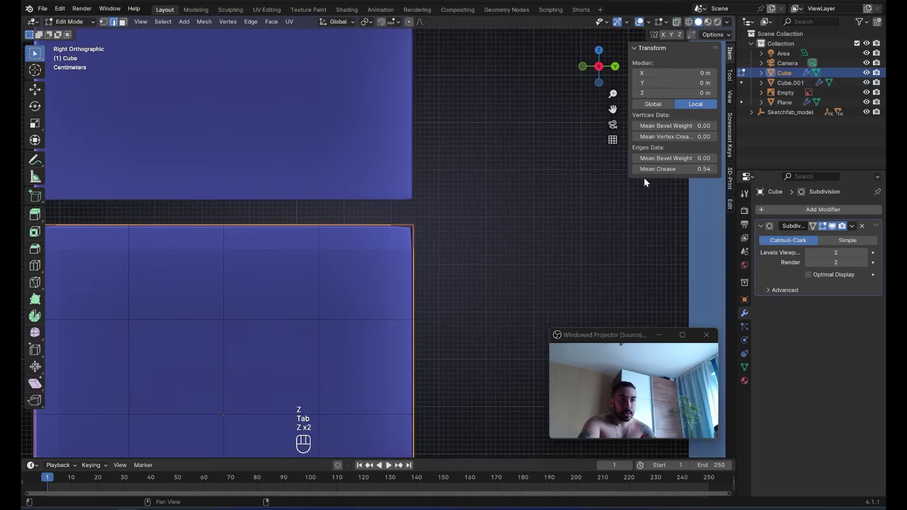
pyautogui.moveTo(671, 169); pyautogui.dragTo(543, 169)
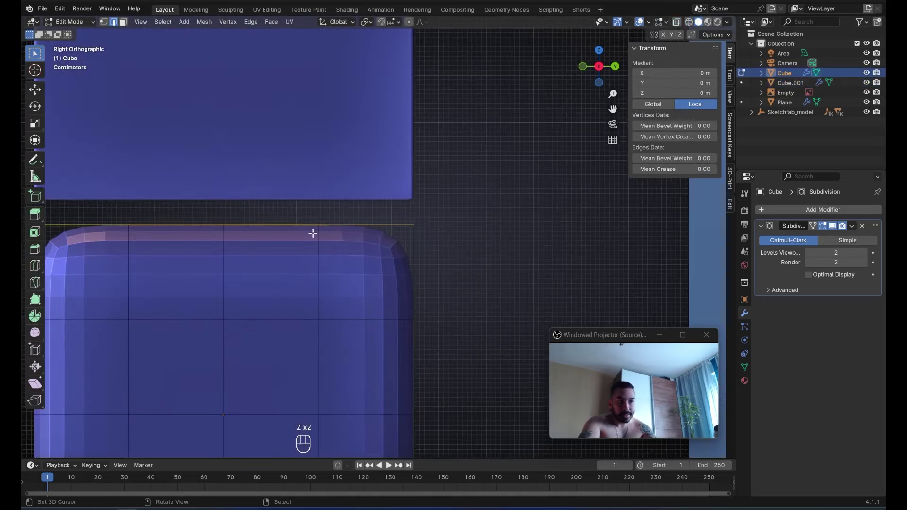
pyautogui.scroll(2, 632, 191)
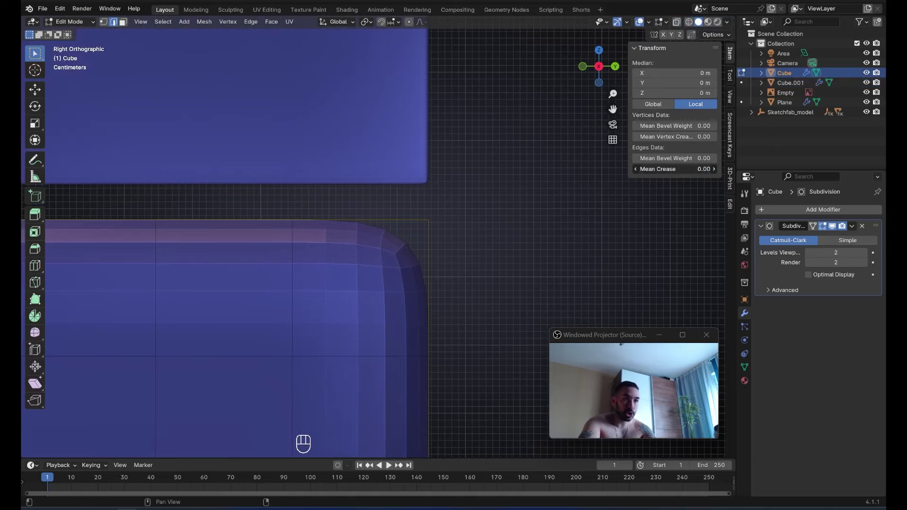
pyautogui.moveTo(673, 168); pyautogui.dragTo(728, 169)
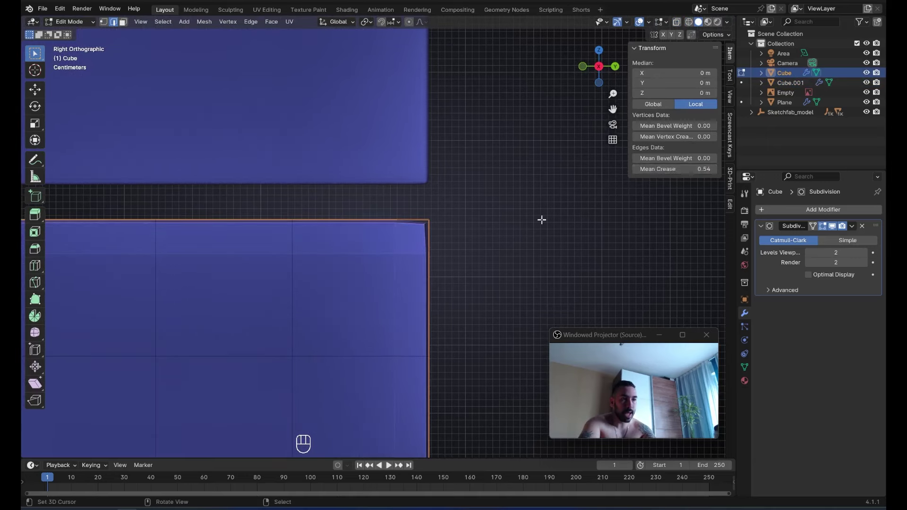
# Compare the lower cube's creased corner with the upper cube's beveled corner in object mode and in edit mode.
pyautogui.press('Tab')
pyautogui.scroll(-5, 422, 219)
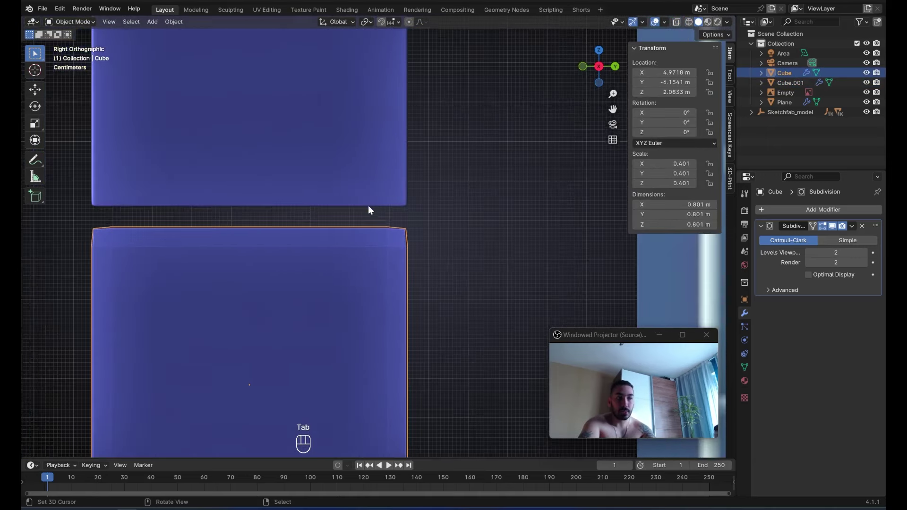
pyautogui.rightClick(367, 203)
pyautogui.rightClick(341, 251)
pyautogui.press('Tab')
pyautogui.press('Tab')
pyautogui.scroll(-4, 326, 213)
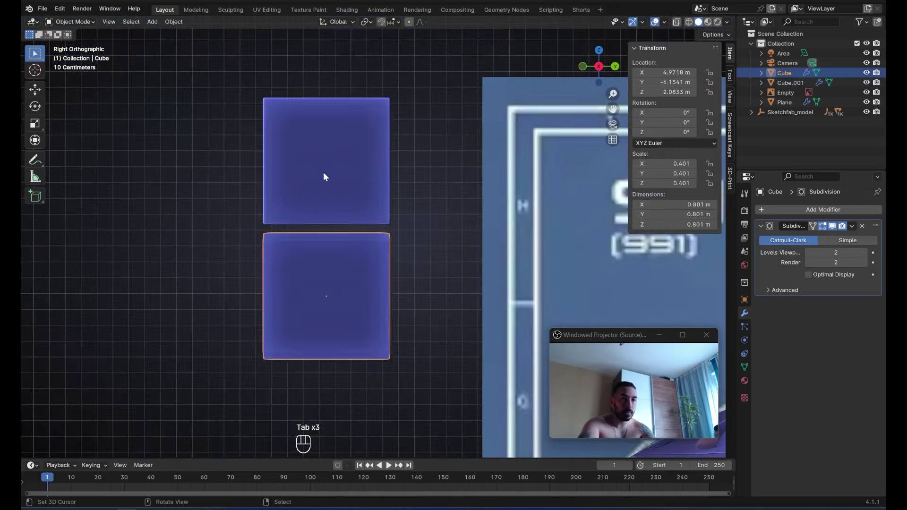
pyautogui.click(323, 172)
pyautogui.scroll(4, 472, 274)
pyautogui.click(400, 304)
pyautogui.scroll(3, 403, 257)
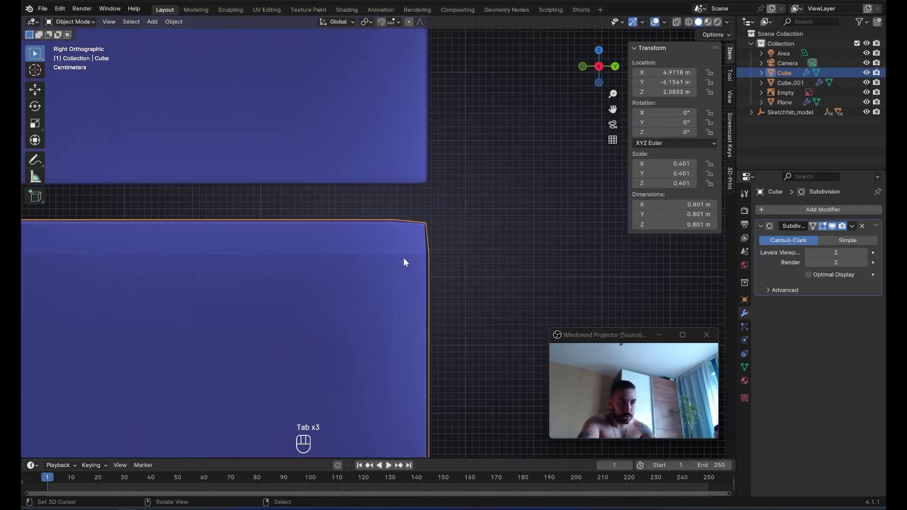
pyautogui.press('Tab')
pyautogui.press('Tab')
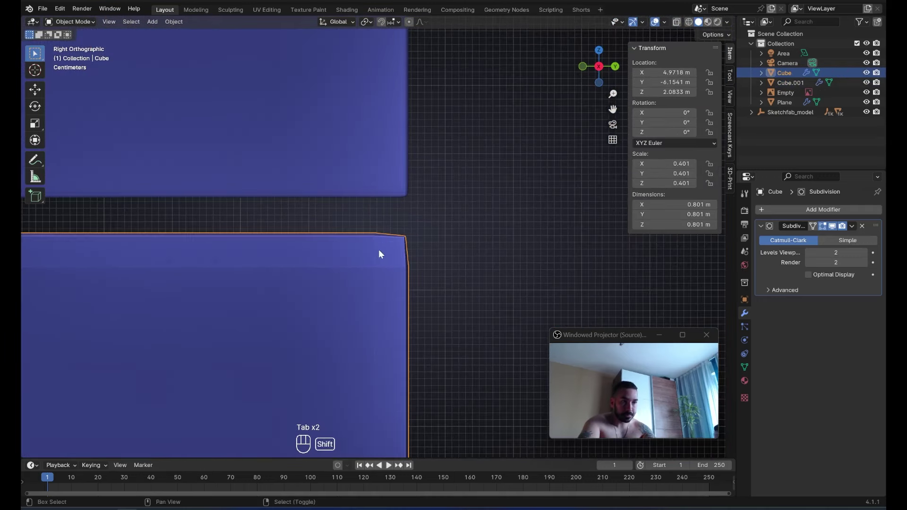
# Raise the lower cube's viewport subdivision to level 4 and compare its corner with the upper beveled cube's.
pyautogui.hotkey('ctrl', '2')
pyautogui.hotkey('ctrl', '3')
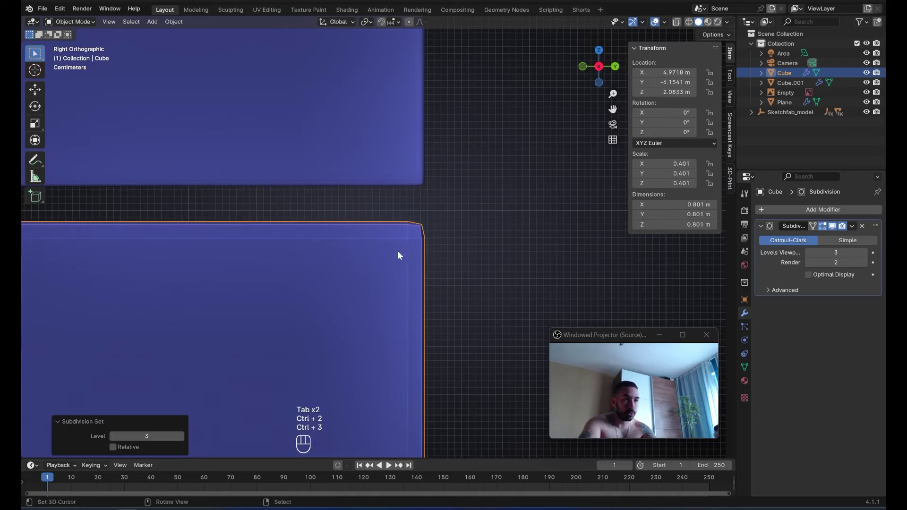
pyautogui.hotkey('ctrl', '4')
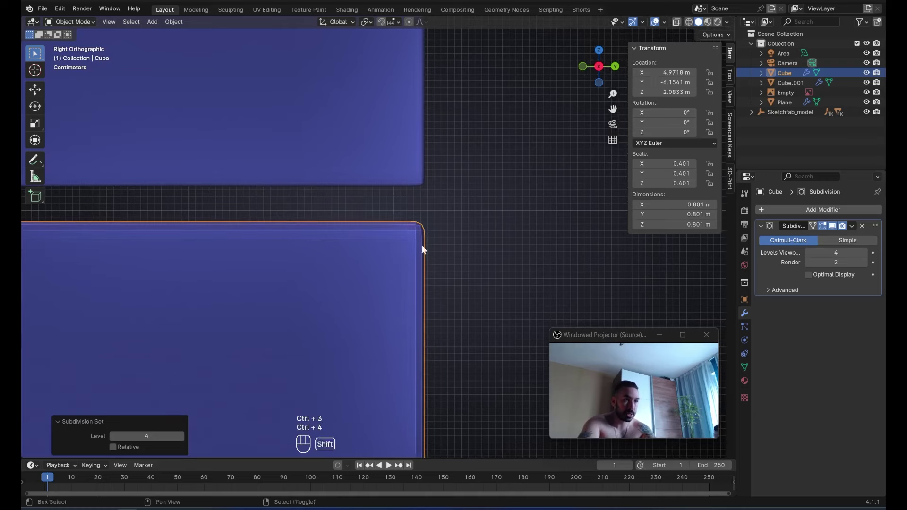
pyautogui.press('Tab')
pyautogui.press('Tab')
pyautogui.click(392, 176)
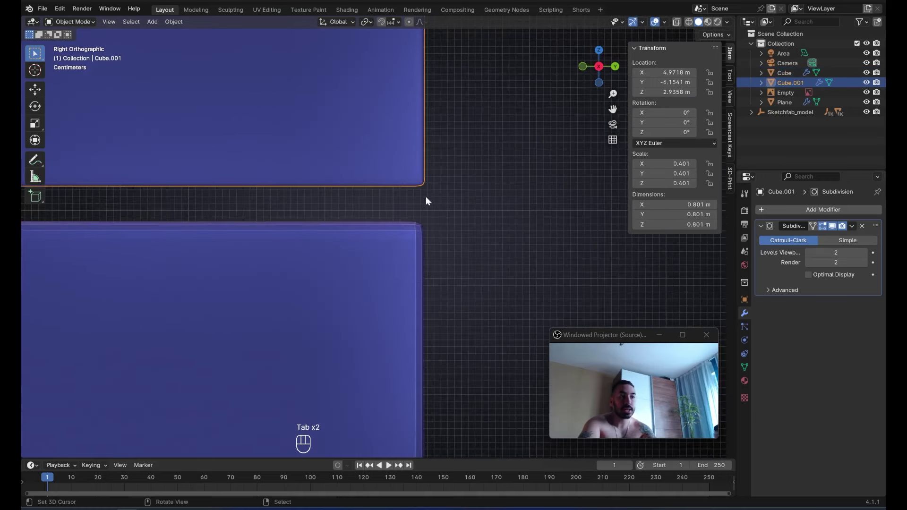
pyautogui.press('Tab')
pyautogui.press('Tab')
# Set the mean crease of the lower cube's outer edges to 0.44 while viewing the cubes from the right.
pyautogui.click(404, 236)
pyautogui.moveTo(404, 239); pyautogui.dragTo(412, 255, button='middle')
pyautogui.press('a')
pyautogui.rightClick(357, 274)
pyautogui.press('Tab')
pyautogui.press('z')
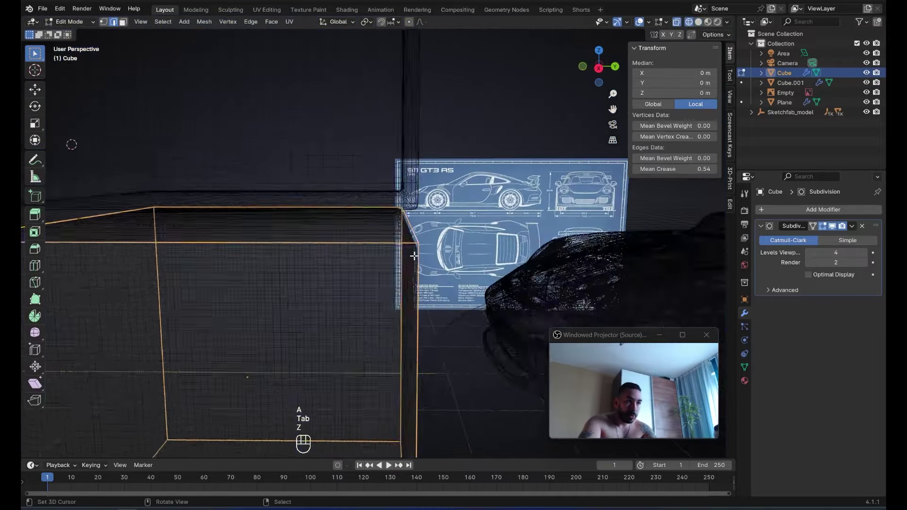
pyautogui.press('z')
pyautogui.press('KP_3')
pyautogui.moveTo(674, 170); pyautogui.dragTo(657, 170)
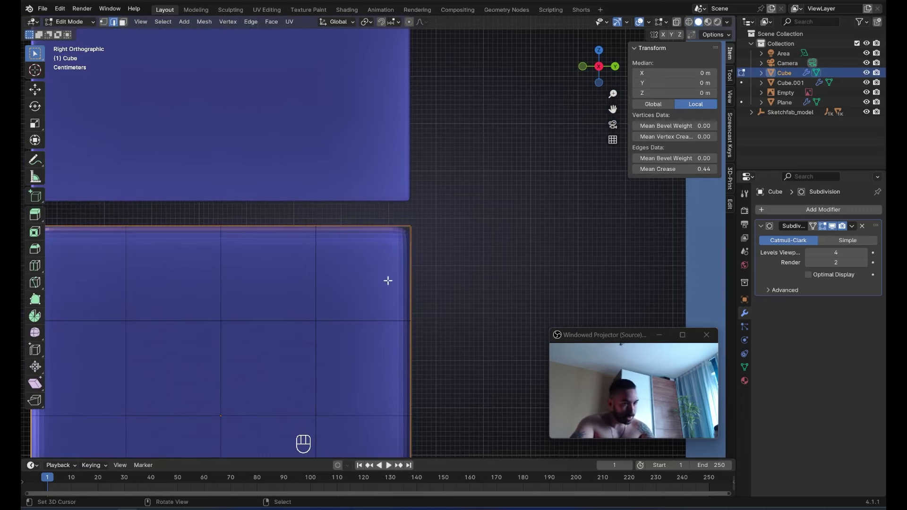
# Compare the adjusted creased corner of the lower cube with the upper beveled cube's corner in object mode.
pyautogui.keyDown('shift'); pyautogui.moveTo(426, 265); pyautogui.dragTo(453, 276, button='middle'); pyautogui.keyUp('shift')
pyautogui.scroll(3, 461, 257)
pyautogui.press('Tab')
pyautogui.rightClick(446, 166)
pyautogui.scroll(-2, 407, 269)
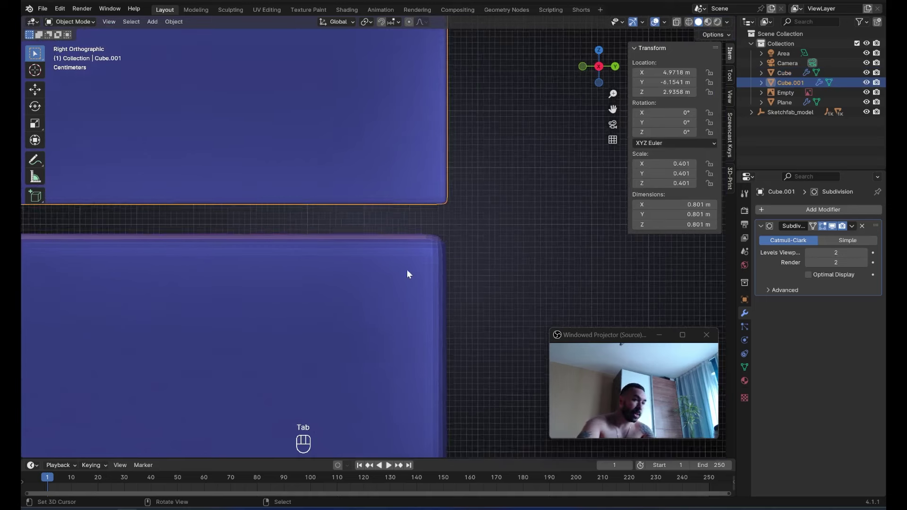
pyautogui.click(406, 272)
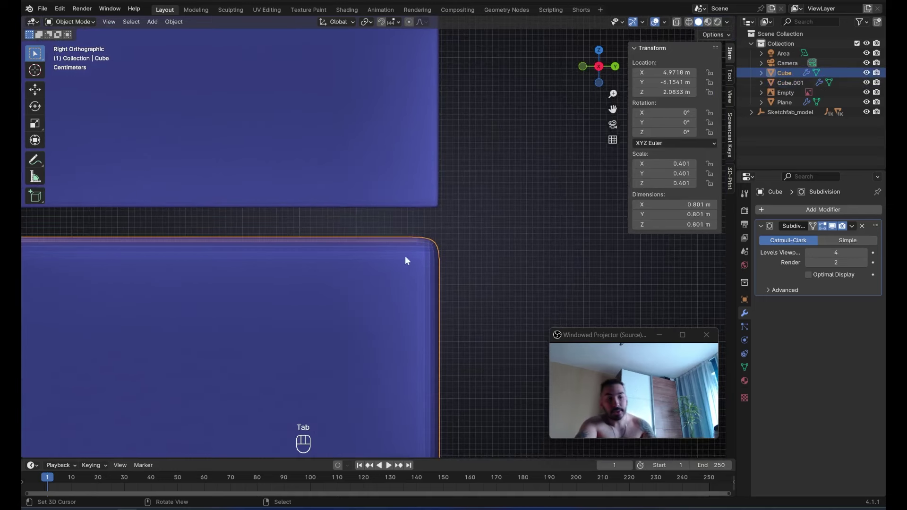
pyautogui.scroll(-2, 404, 258)
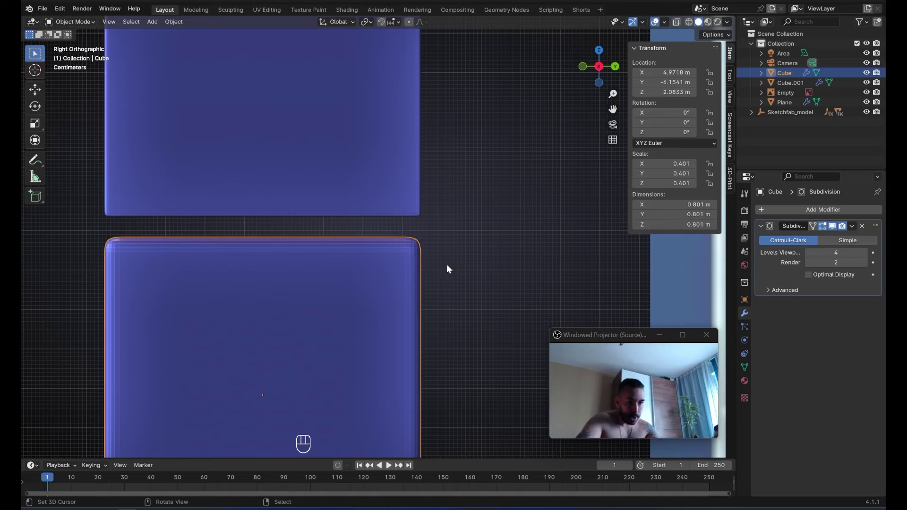
# Set the mean crease of the lower cube's outer edges to 0.70 and check the corner in object mode.
pyautogui.scroll(2, 425, 251)
pyautogui.press('Tab')
pyautogui.moveTo(667, 168); pyautogui.dragTo(666, 175)
pyautogui.press('Tab')
pyautogui.press('z')
pyautogui.press('z')
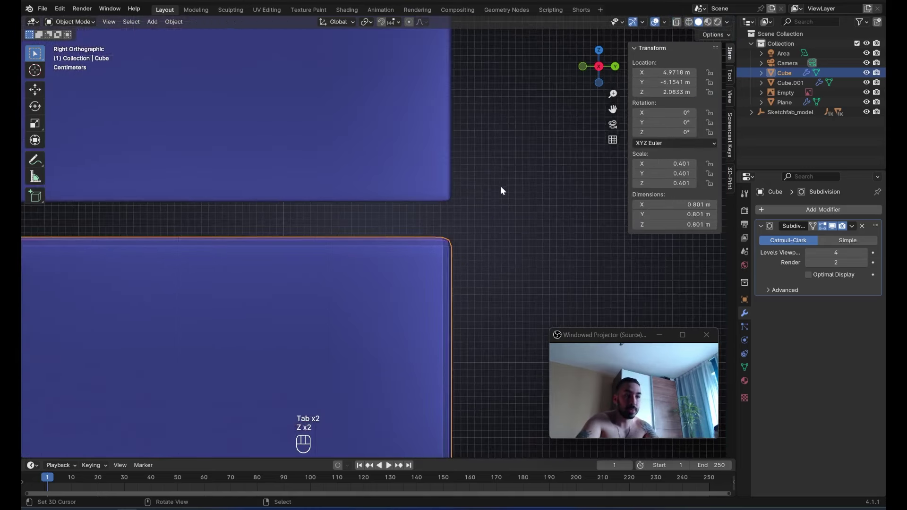
# Set the lower cube's viewport subdivision to level 2 and return to edit mode.
pyautogui.press('Tab')
pyautogui.press('Tab')
pyautogui.hotkey('ctrl', '2')
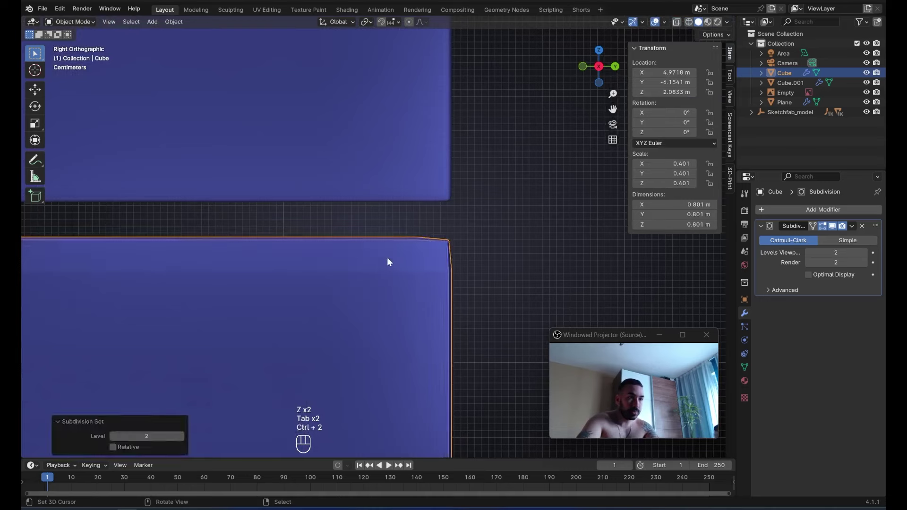
pyautogui.press('Tab')
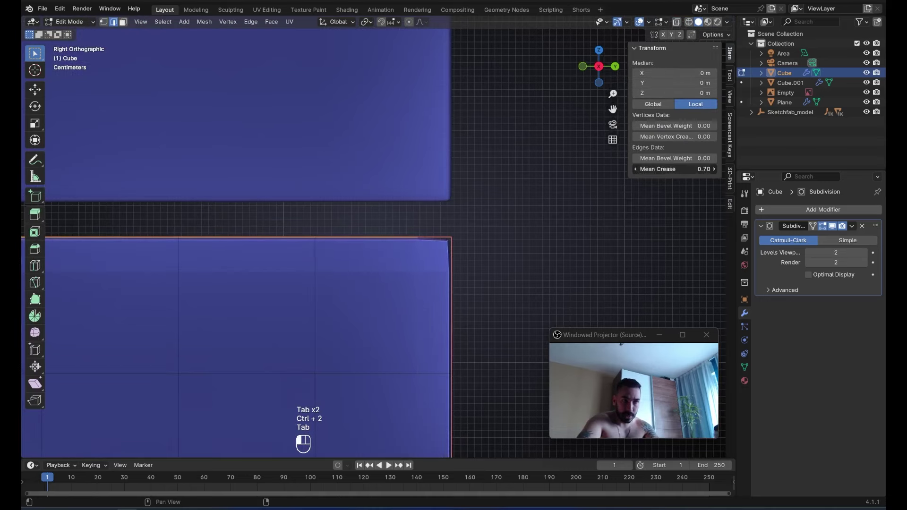
# Move the lower cube up about 0.02 m towards the upper cube and look closely at its creased corner.
pyautogui.scroll(-2, 406, 218)
pyautogui.press('Tab')
pyautogui.click(399, 240)
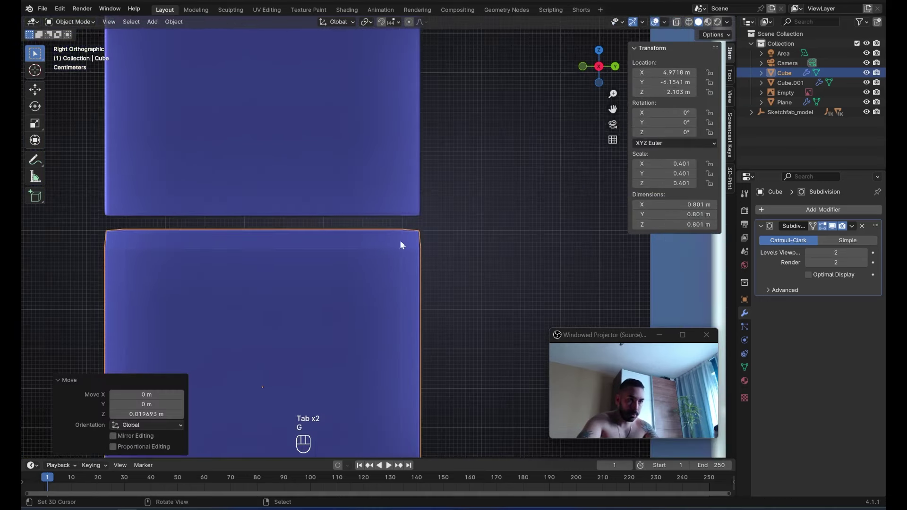
pyautogui.press('g')
pyautogui.keyDown('shift'); pyautogui.moveTo(385, 222); pyautogui.dragTo(339, 238, button='middle'); pyautogui.keyUp('shift')
pyautogui.scroll(4, 340, 238)
pyautogui.rightClick(351, 280)
pyautogui.scroll(1, 350, 280)
pyautogui.keyDown('shift'); pyautogui.moveTo(351, 279); pyautogui.dragTo(386, 276, button='middle'); pyautogui.keyUp('shift')
pyautogui.scroll(2, 387, 276)
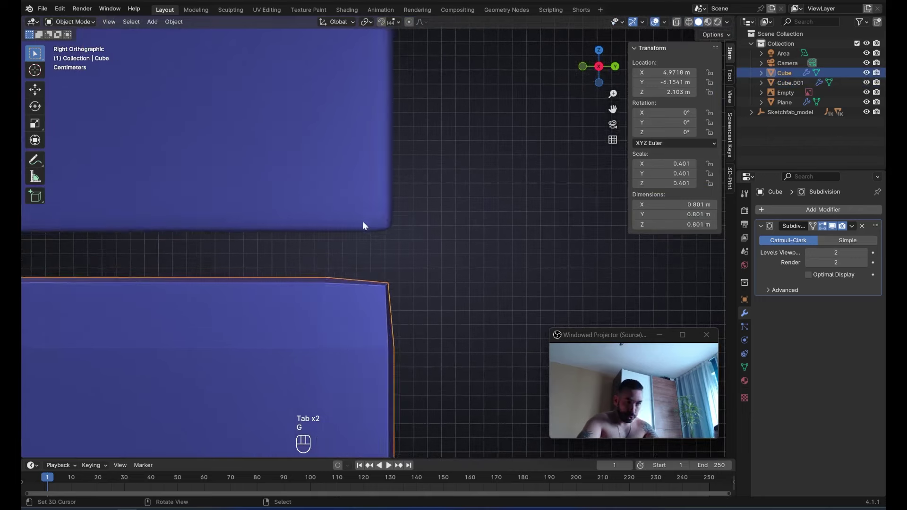
# Add the upper cube to the selection and compare both corners in edit mode and object mode.
pyautogui.keyDown('shift'); pyautogui.rightClick(364, 217); pyautogui.keyUp('shift')
pyautogui.press('Tab')
pyautogui.press('z')
pyautogui.press('z')
pyautogui.press('Tab')
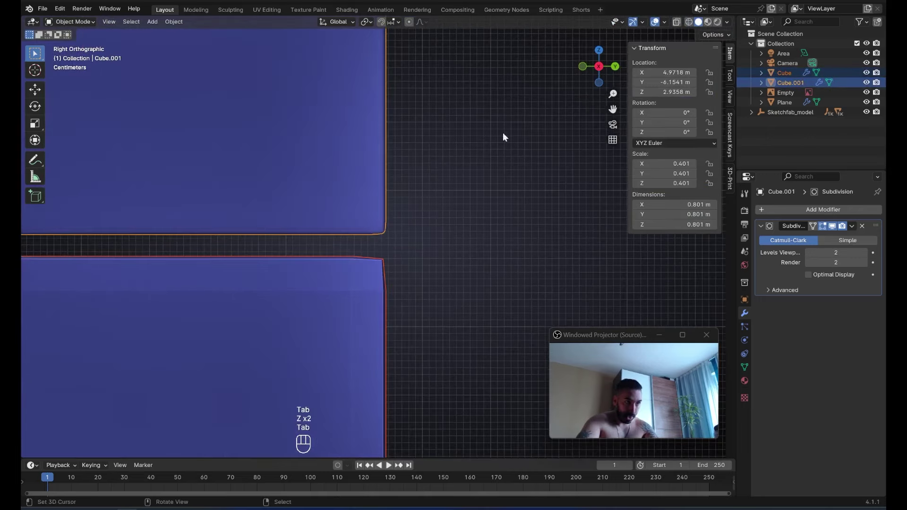
# Show the wireframe overlay and compare the mesh density at the two cubes' facing corners.
pyautogui.click(658, 22)
pyautogui.click(604, 187)
pyautogui.scroll(-4, 273, 264)
pyautogui.press('a')
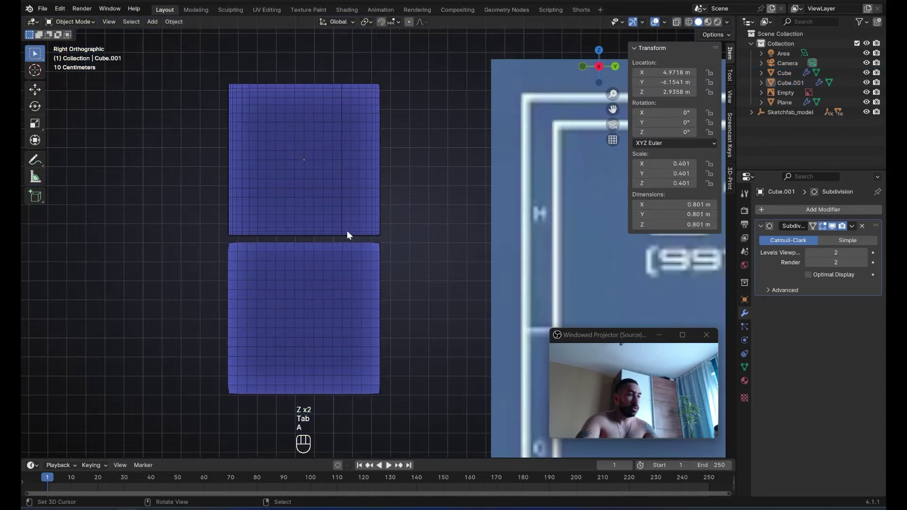
pyautogui.scroll(5, 342, 230)
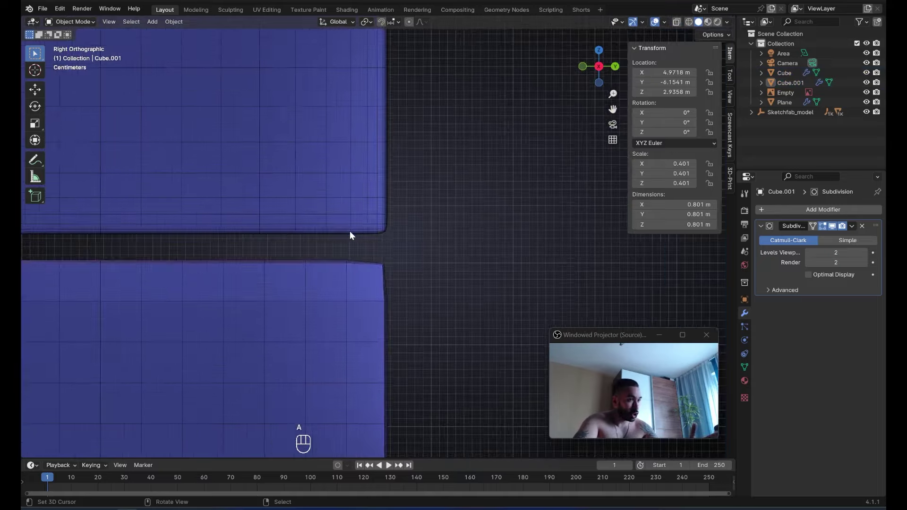
pyautogui.click(354, 276)
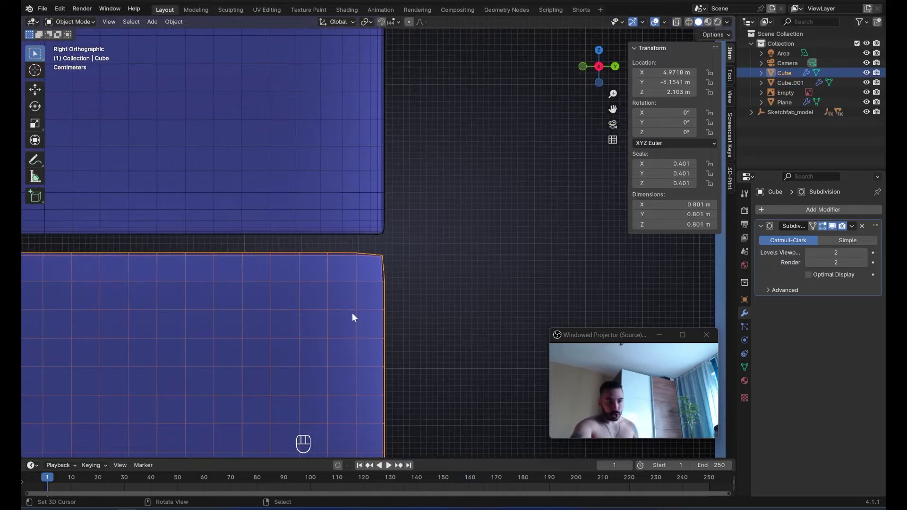
# Examine the upper beveled cube's mesh in perspective, in both object mode and edit mode.
pyautogui.moveTo(416, 260); pyautogui.dragTo(358, 308, button='middle')
pyautogui.scroll(3, 357, 308)
pyautogui.click(457, 211)
pyautogui.scroll(-3, 457, 189)
pyautogui.moveTo(457, 176); pyautogui.dragTo(426, 150, button='middle')
pyautogui.press('Tab')
pyautogui.press('a')
pyautogui.press('a')
pyautogui.scroll(2, 412, 186)
pyautogui.scroll(-3, 415, 189)
pyautogui.press('Tab')
# Add a new mesh cube and move it away from the two small cubes, next to the car's front.
pyautogui.hotkey('shift', 'a')
pyautogui.moveTo(460, 197)
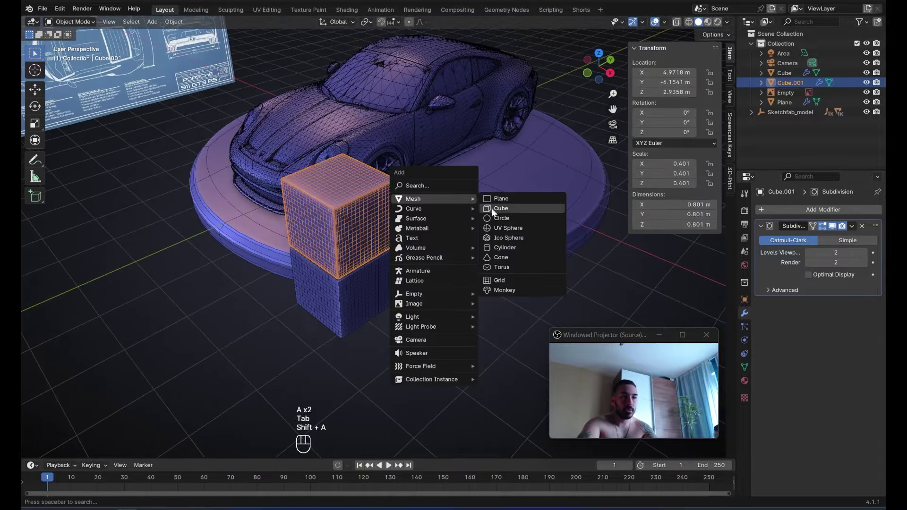
pyautogui.click(491, 208)
pyautogui.keyDown('shift'); pyautogui.moveTo(468, 222); pyautogui.dragTo(332, 258, button='middle'); pyautogui.keyUp('shift')
pyautogui.press('g')
pyautogui.click(547, 202)
pyautogui.scroll(-3, 547, 202)
pyautogui.moveTo(547, 202); pyautogui.dragTo(494, 173, button='middle')
pyautogui.scroll(3, 494, 173)
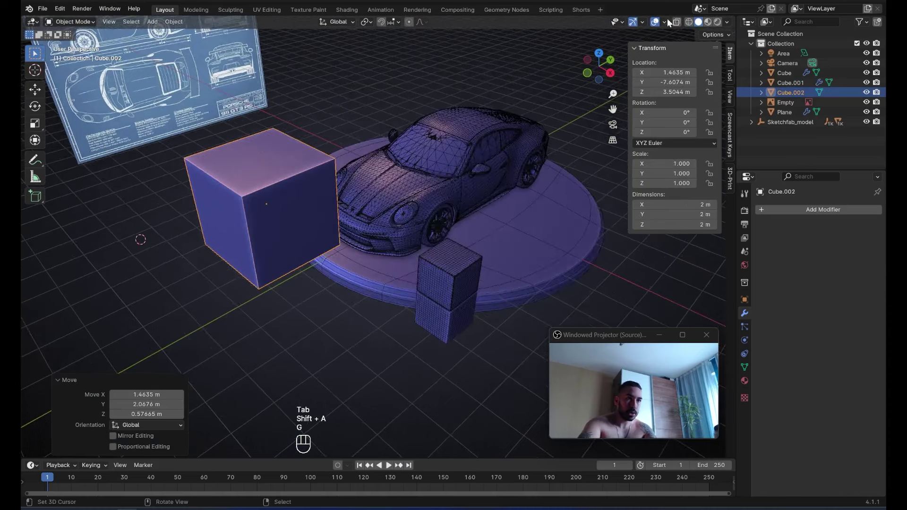
# Hide the wireframe overlay and subdivide the new cube twice in edit mode.
pyautogui.click(665, 21)
pyautogui.click(603, 186)
pyautogui.press('Tab')
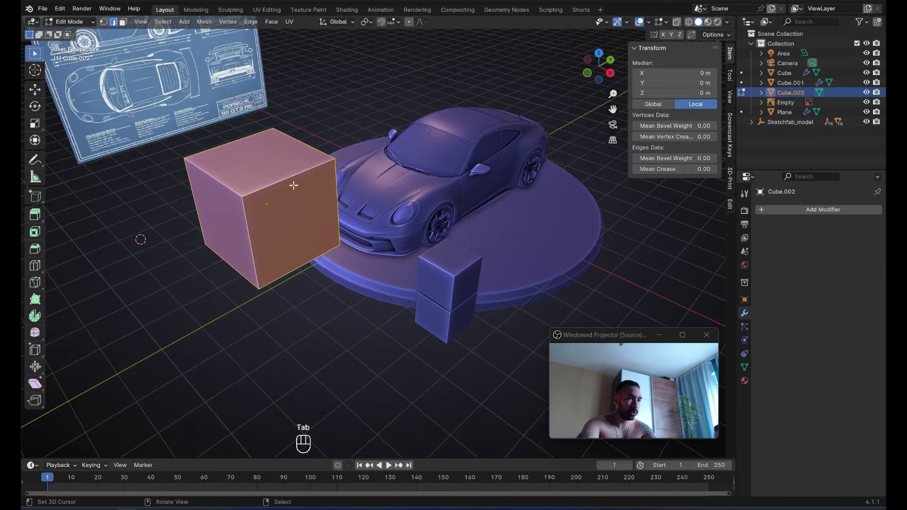
pyautogui.press('w')
pyautogui.click(436, 198)
pyautogui.press('w')
pyautogui.click(415, 212)
pyautogui.scroll(1, 328, 210)
# Select a block of faces on the cube's side in face mode and extrude it about 1.01 m outwards.
pyautogui.press('3')
pyautogui.rightClick(286, 213)
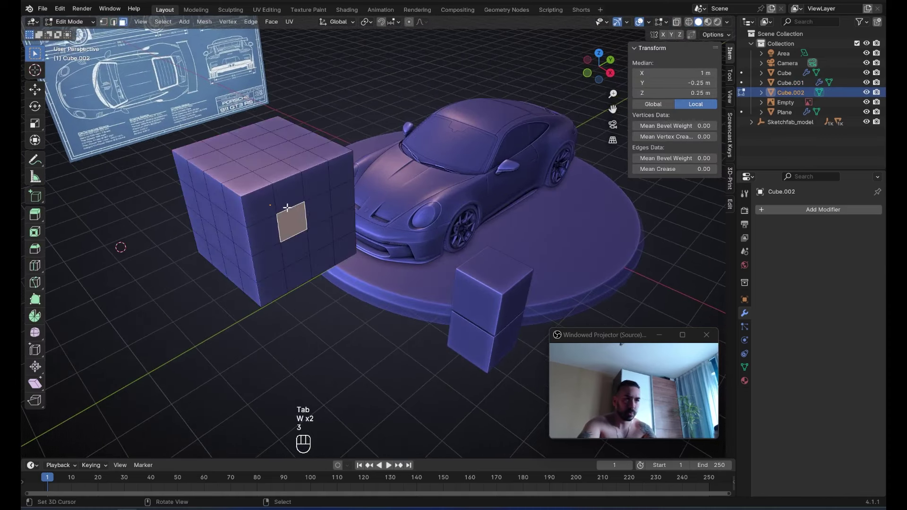
pyautogui.keyDown('ctrl'); pyautogui.keyDown('shift'); pyautogui.rightClick(309, 188); pyautogui.keyUp('shift'); pyautogui.keyUp('ctrl')
pyautogui.keyDown('ctrl'); pyautogui.keyDown('shift'); pyautogui.rightClick(317, 240); pyautogui.keyUp('shift'); pyautogui.keyUp('ctrl')
pyautogui.moveTo(317, 241); pyautogui.dragTo(394, 243, button='middle')
pyautogui.press('e')
pyautogui.click(457, 252)
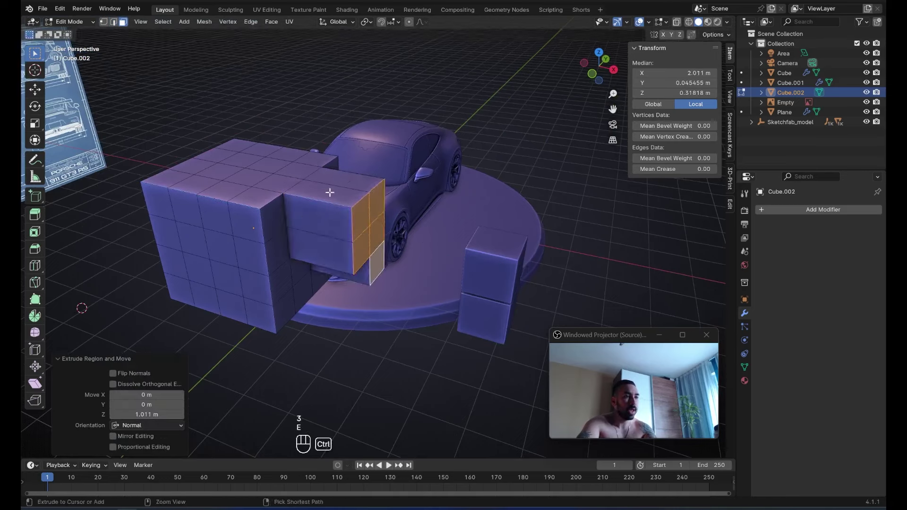
# Add a loop cut across the middle of the extruded block and check the shape in object mode.
pyautogui.hotkey('ctrl', 'r')
pyautogui.click(326, 191)
pyautogui.click(324, 190)
pyautogui.press('Tab')
pyautogui.scroll(2, 444, 230)
pyautogui.moveTo(444, 230); pyautogui.dragTo(364, 211, button='middle')
pyautogui.press('Tab')
pyautogui.press('Tab')
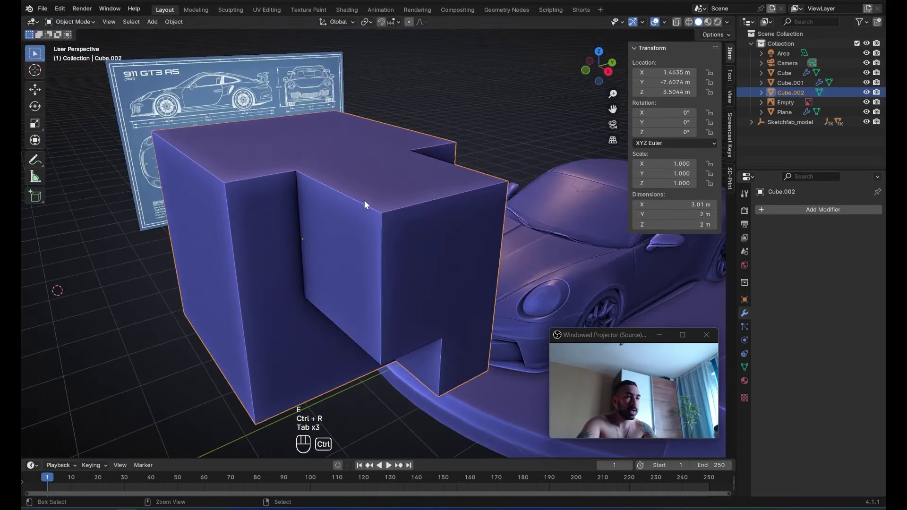
# Give the new shape a level 2 subdivision and enter edge selection in edit mode.
pyautogui.hotkey('ctrl', '1')
pyautogui.hotkey('ctrl', '2')
pyautogui.press('Tab')
pyautogui.press('2')
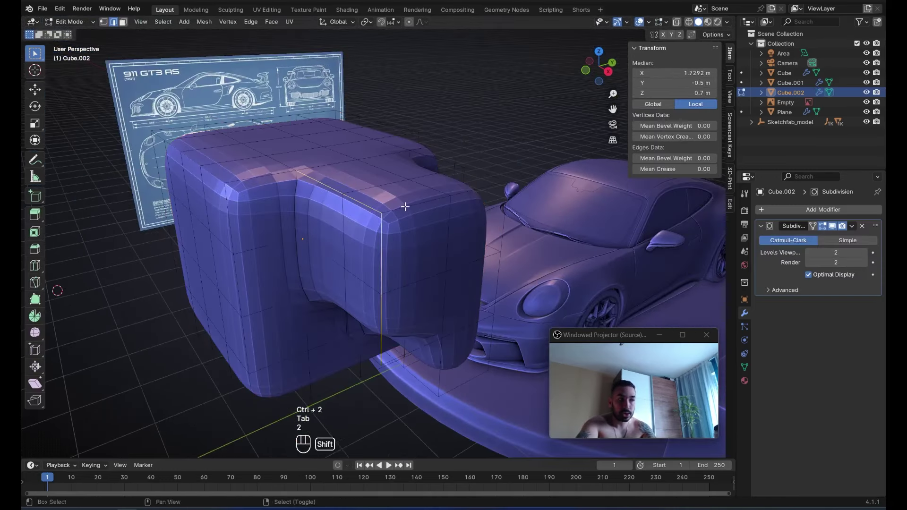
pyautogui.hotkey('shift', 'g')
pyautogui.click(470, 206)
pyautogui.hotkey('ctrl', 'z')
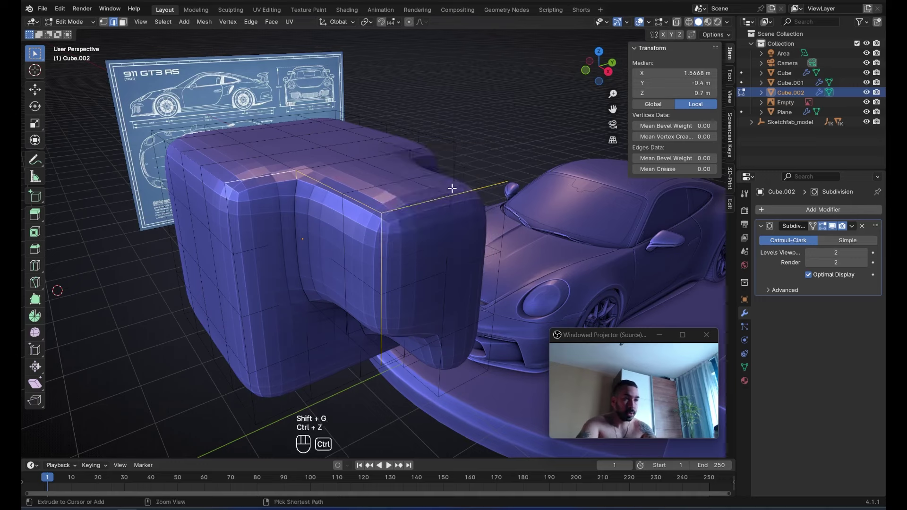
# Select all of the shape's outer edges with Select Similar by face angles.
pyautogui.hotkey('shift', 'g')
pyautogui.click(407, 174)
pyautogui.moveTo(282, 186); pyautogui.dragTo(312, 189, button='middle')
pyautogui.press('z')
pyautogui.press('z')
pyautogui.moveTo(451, 250); pyautogui.dragTo(425, 239, button='middle')
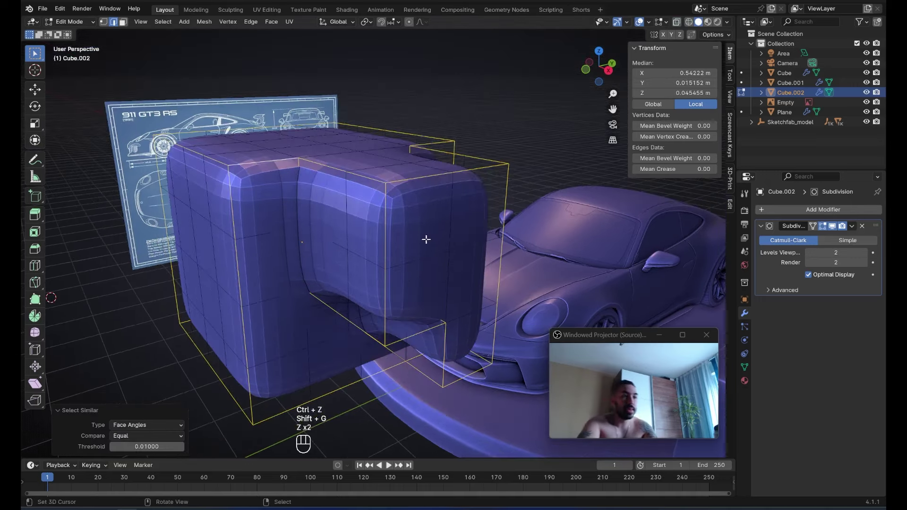
# Bevel the selected outer edges with 2 segments and a width of about 0.059 m.
pyautogui.hotkey('ctrl', 'b')
pyautogui.click(499, 270)
pyautogui.moveTo(360, 241); pyautogui.dragTo(367, 259, button='middle')
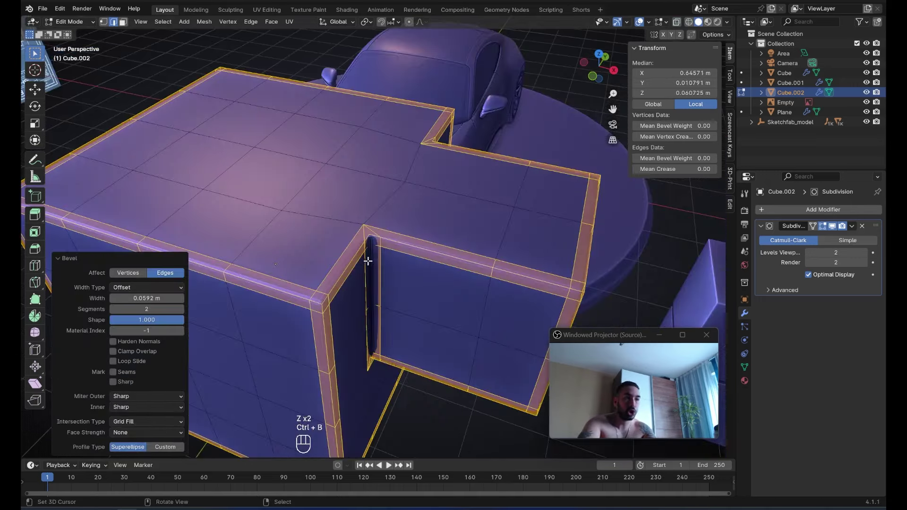
pyautogui.scroll(5, 345, 239)
pyautogui.scroll(-4, 361, 227)
pyautogui.scroll(-2, 364, 224)
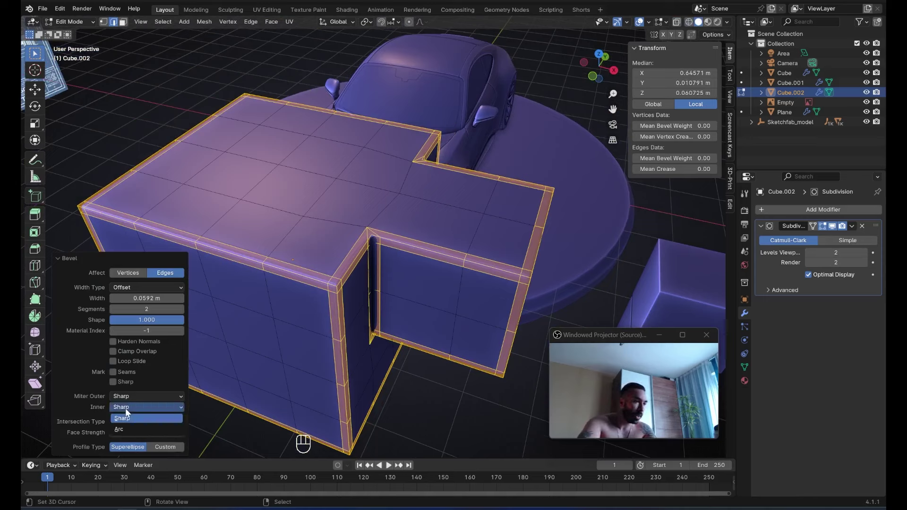
# Try the Arc inner miter on the bevel and restore it to Sharp.
pyautogui.click(128, 428)
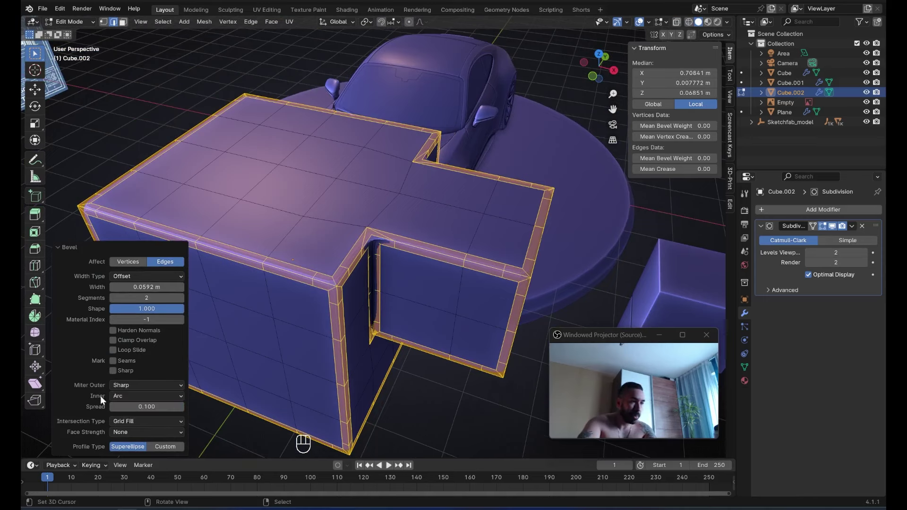
pyautogui.click(135, 395)
pyautogui.click(127, 396)
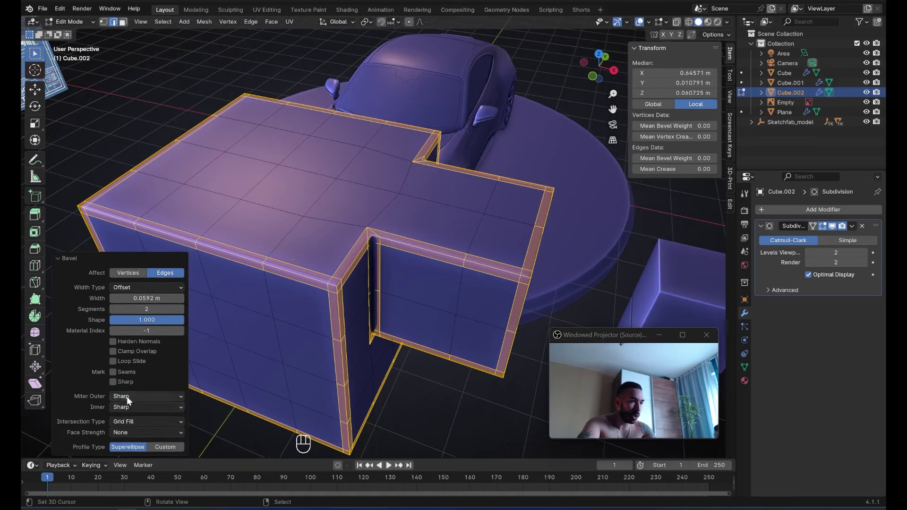
# Set the bevel's outer miter to Arc.
pyautogui.click(129, 407)
pyautogui.click(130, 429)
# Try to connect the beveled inner corner's vertex to the neighbouring grid vertex on the upper face.
pyautogui.moveTo(369, 279); pyautogui.dragTo(355, 293, button='middle')
pyautogui.scroll(2, 349, 236)
pyautogui.press('1')
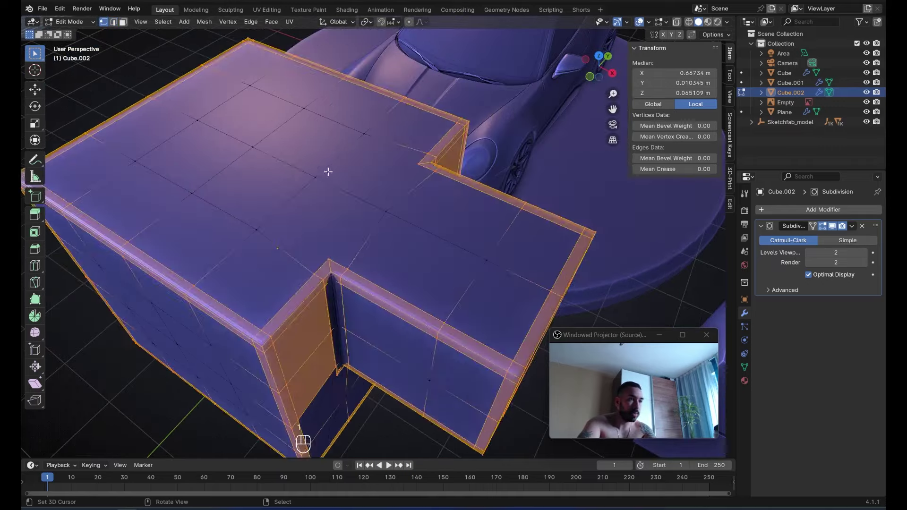
pyautogui.click(316, 177)
pyautogui.keyDown('shift'); pyautogui.click(328, 258); pyautogui.keyUp('shift')
pyautogui.press('j')
# Undo the vertex connection and the bevel of the outer edges.
pyautogui.hotkey('ctrl', 'z')
pyautogui.hotkey('ctrl', 'z')
pyautogui.hotkey('ctrl', 'z')
pyautogui.hotkey('ctrl', 'z')
pyautogui.hotkey('ctrl', 'z')
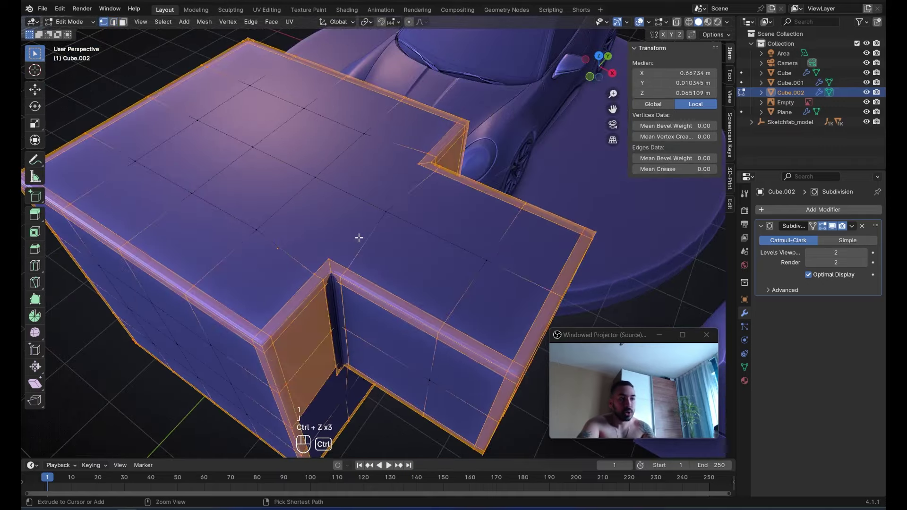
# Add the edge loop through the inner corner to the selection and bevel it all with 2 segments, about 0.044 m wide, using the Arc outer miter.
pyautogui.keyDown('alt'); pyautogui.keyDown('shift'); pyautogui.click(308, 251); pyautogui.keyUp('shift'); pyautogui.keyUp('alt')
pyautogui.hotkey('ctrl', 'b')
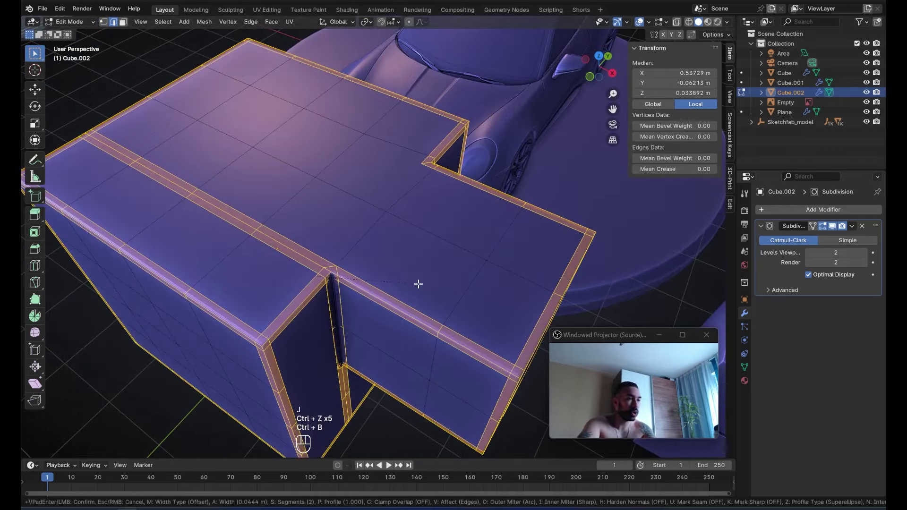
pyautogui.click(417, 283)
# Inspect the beveled, subdivided shape from several sides in object mode.
pyautogui.press('Tab')
pyautogui.scroll(-2, 393, 286)
pyautogui.moveTo(392, 284); pyautogui.dragTo(358, 236, button='middle')
pyautogui.press('Tab')
pyautogui.hotkey('ctrl', 'z')
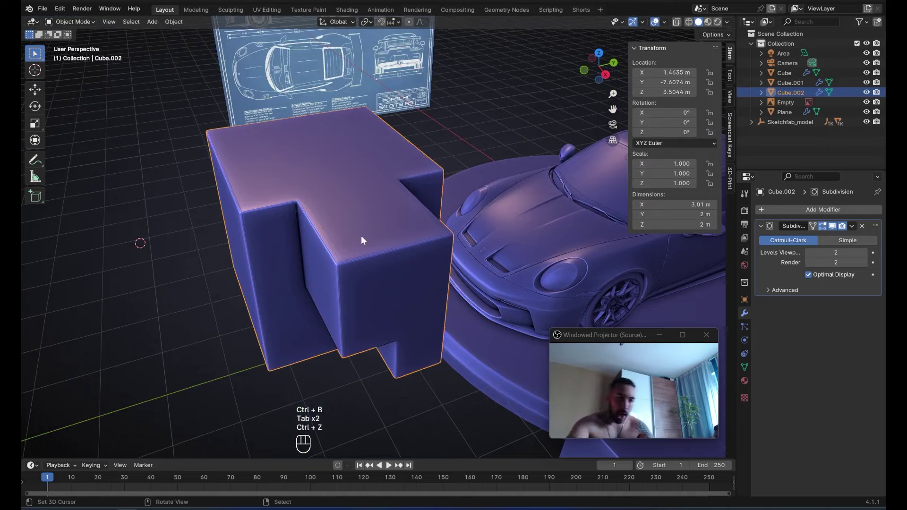
pyautogui.moveTo(361, 236); pyautogui.dragTo(315, 209, button='middle')
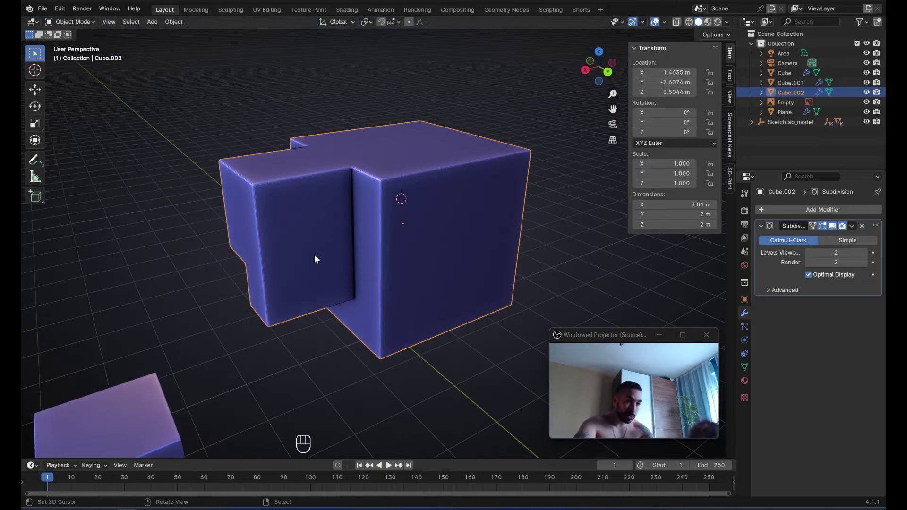